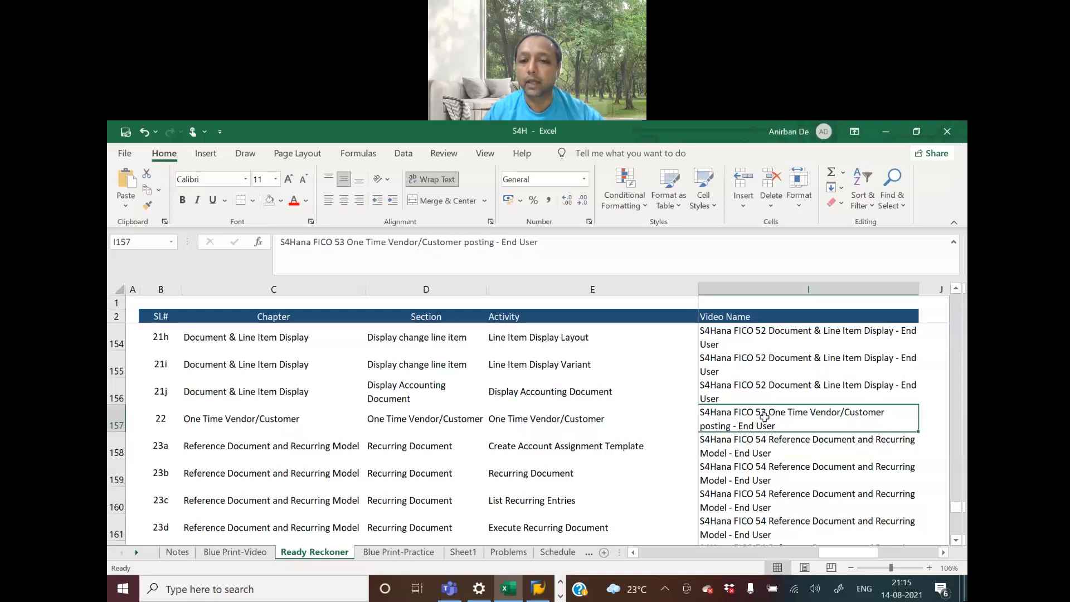
Examine the One Time Vendor/Customer entry in row 157 of the Ready Reckoner sheet, including its activity, T-Code, type and menu columns
{"action": "key", "text": "Left"}
{"action": "key", "text": "Left"}
{"action": "key", "text": "Left"}
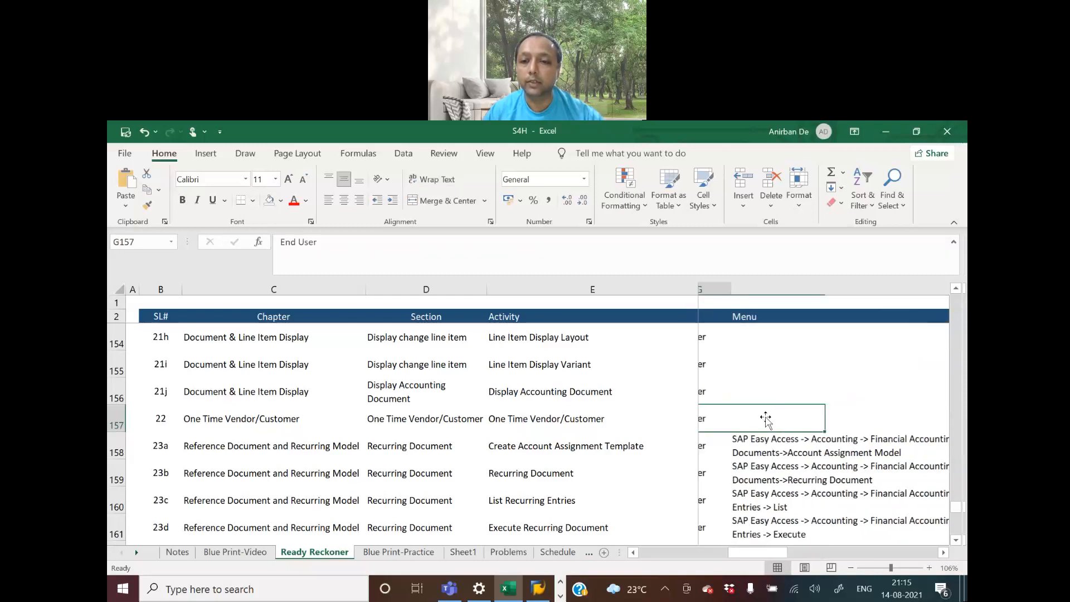
{"action": "key", "text": "Left"}
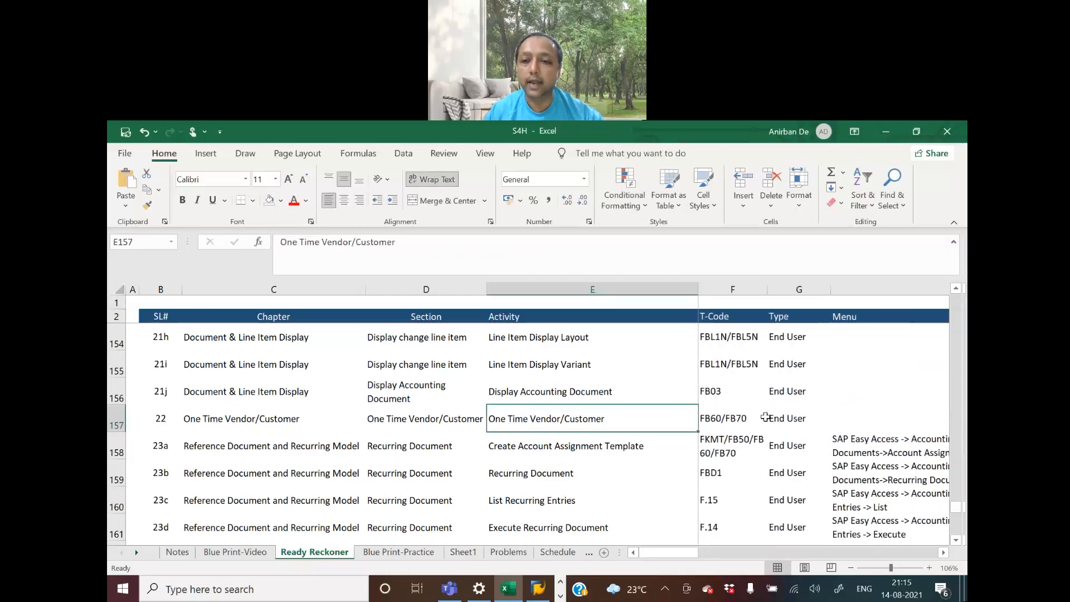
{"action": "key", "text": "Right"}
{"action": "key", "text": "Left"}
{"action": "key", "text": "Right"}
{"action": "key", "text": "Right"}
{"action": "key", "text": "Right"}
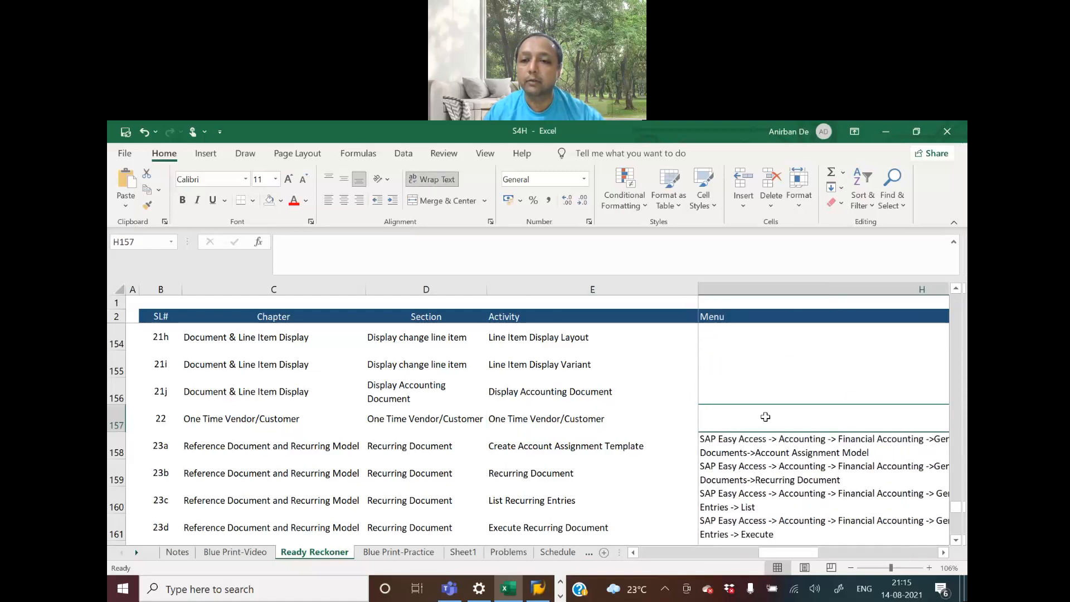
{"action": "key", "text": "Left"}
{"action": "key", "text": "Left"}
{"action": "key", "text": "Left"}
{"action": "key", "text": "Right"}
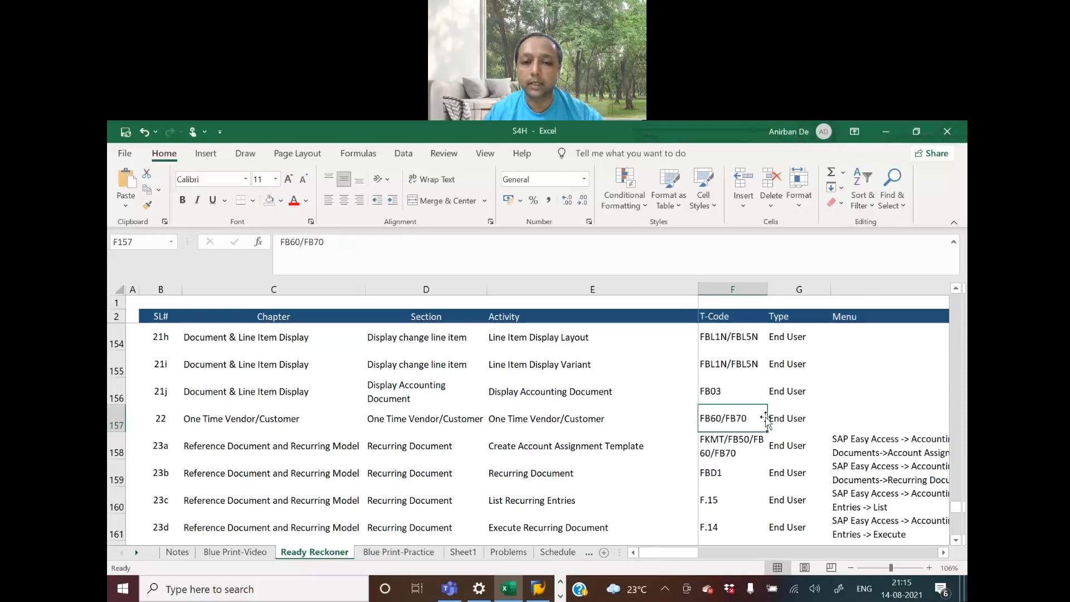
{"action": "key", "text": "Left"}
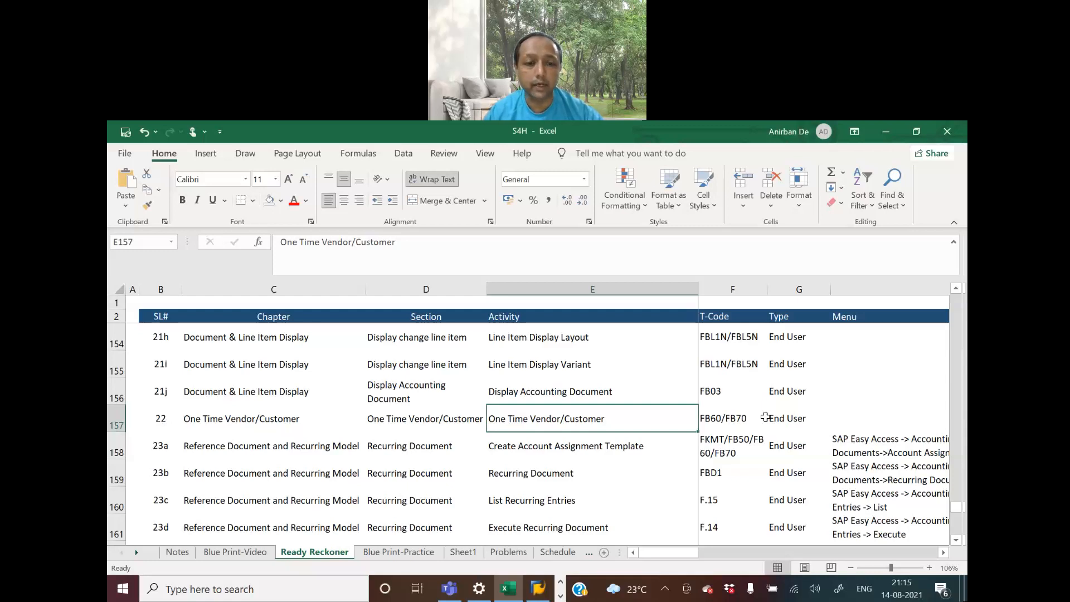
{"action": "key", "text": "Left"}
{"action": "key", "text": "Left"}
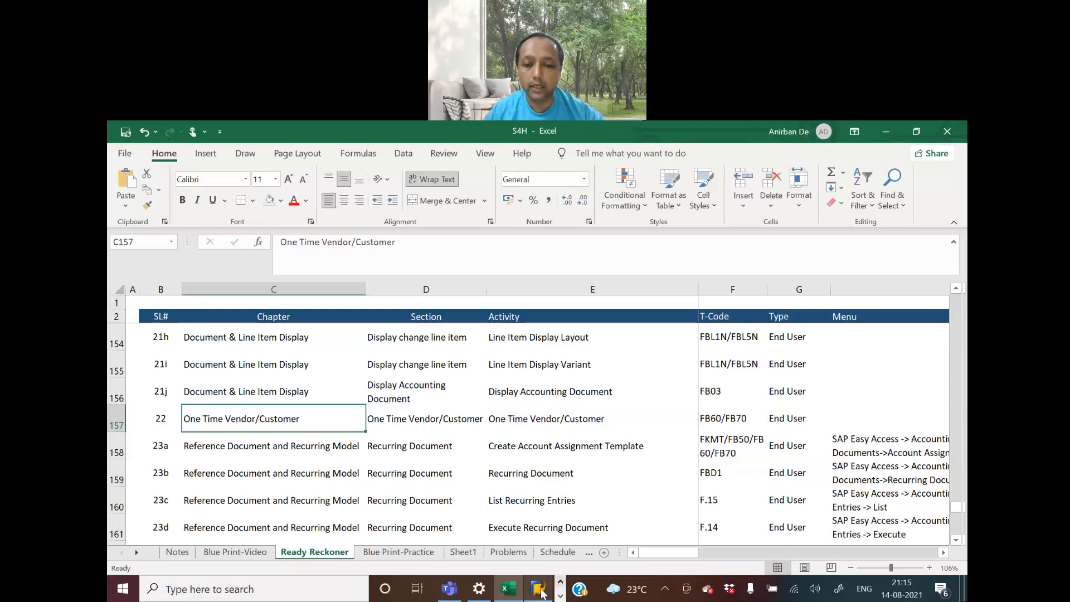
Switch to SAP Logon and log on to the S4HANA2020 system with the user name and account password
{"action": "left_click", "coordinate": [540, 590]}
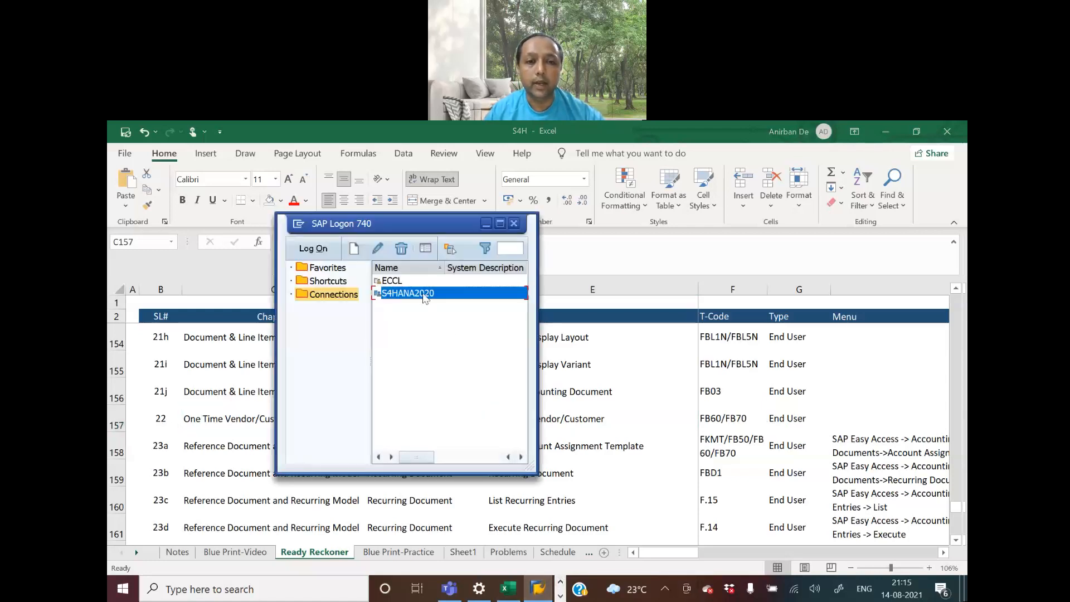
{"action": "double_click", "coordinate": [423, 294]}
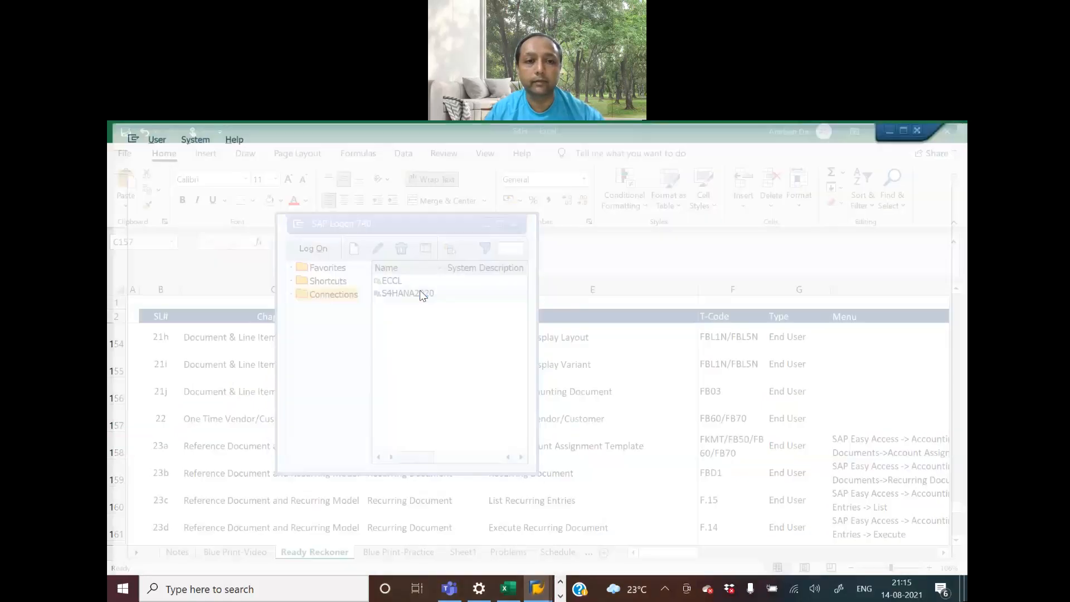
{"action": "type", "text": "ANI"}
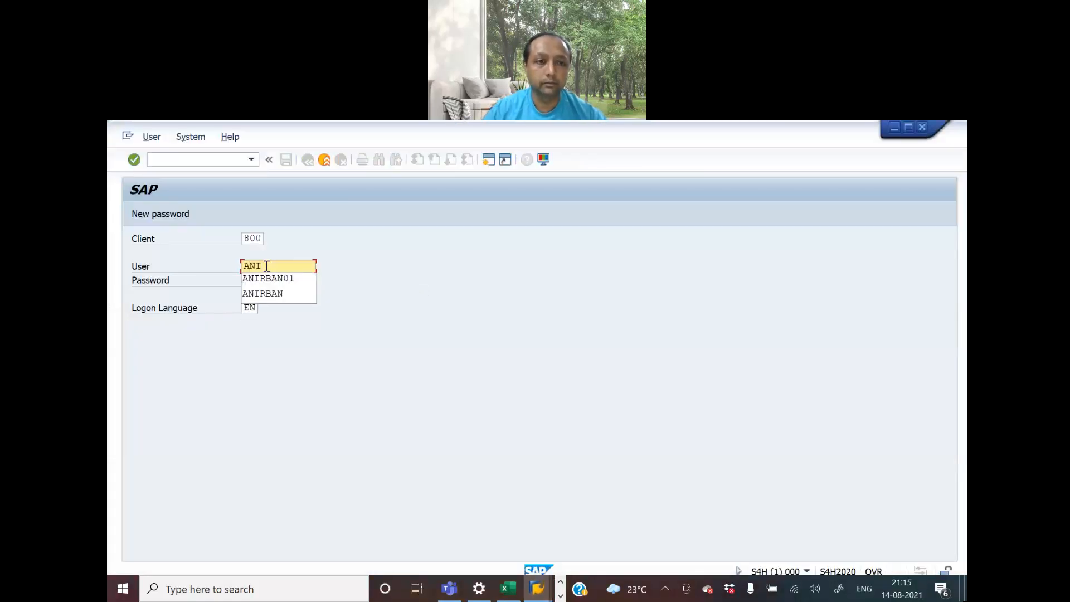
{"action": "key", "text": "Down"}
{"action": "key", "text": "Return"}
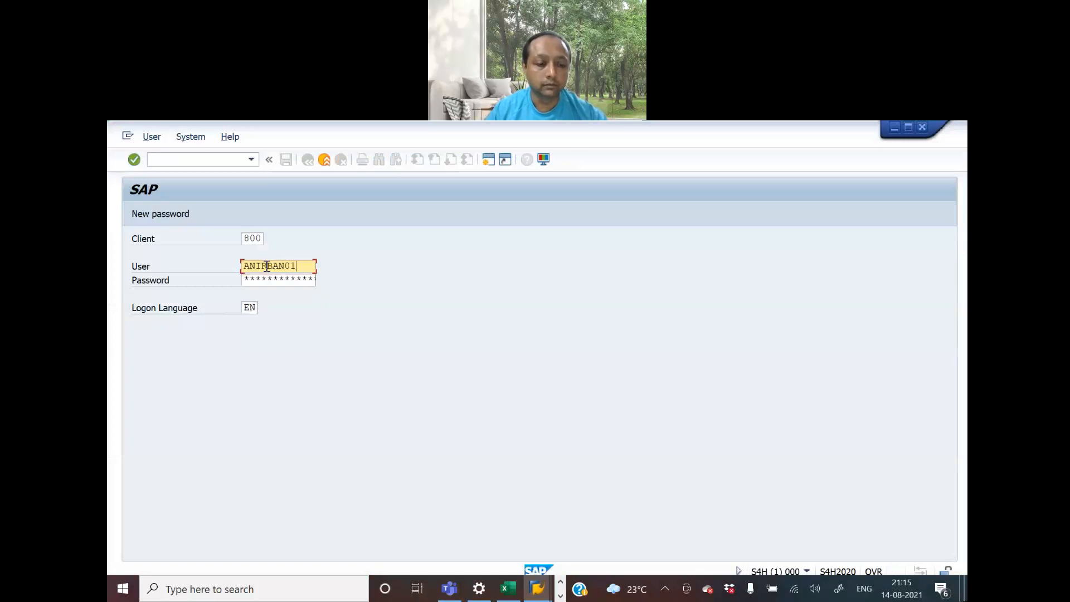
{"action": "key", "text": "Tab"}
{"action": "key", "text": "Tab"}
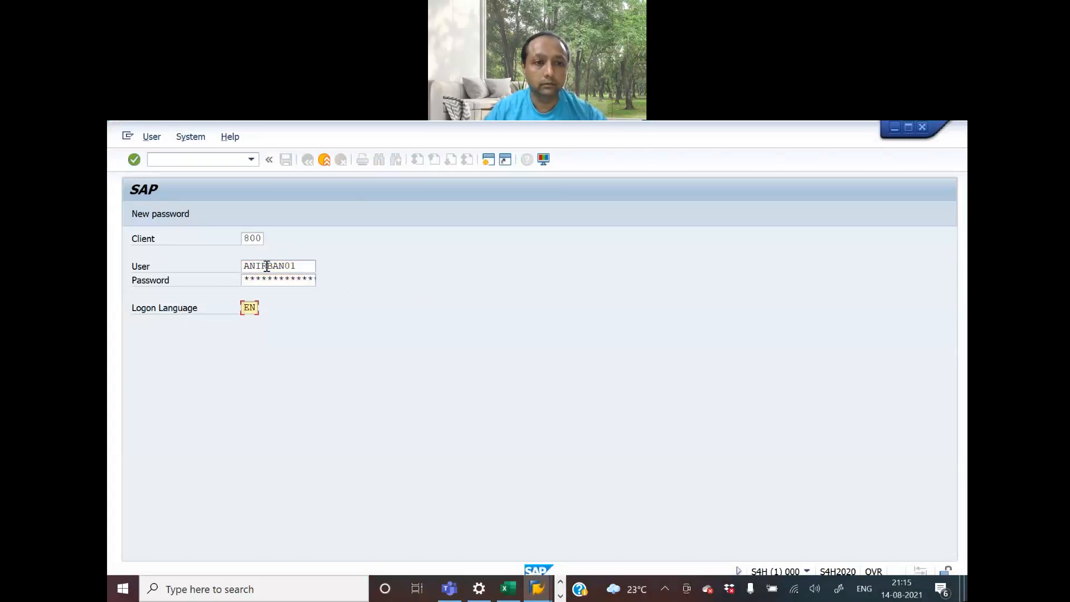
{"action": "key", "text": "shift+Tab"}
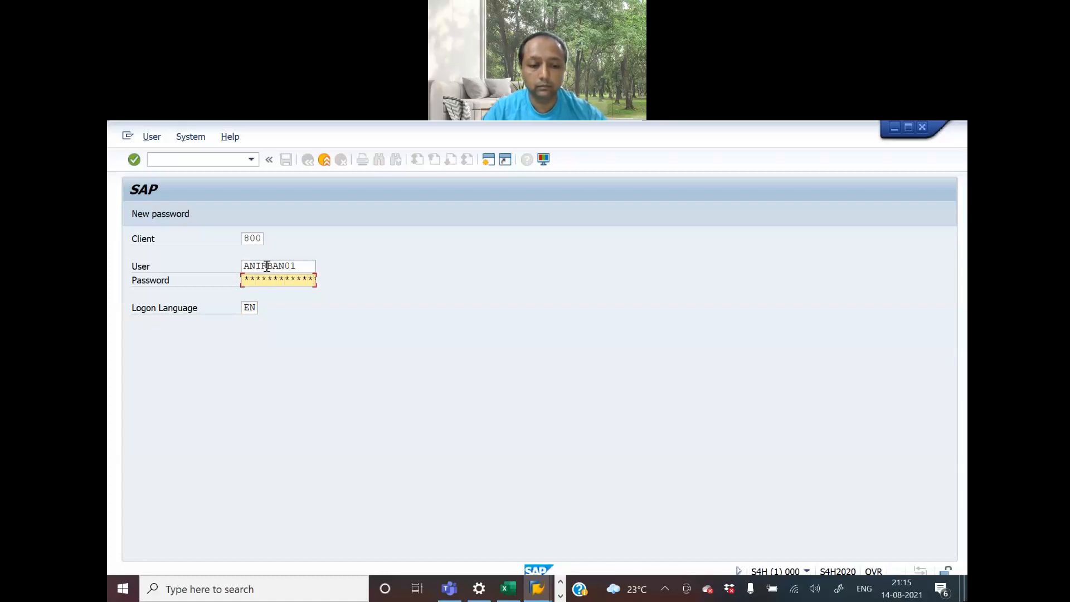
{"action": "key", "text": "Return"}
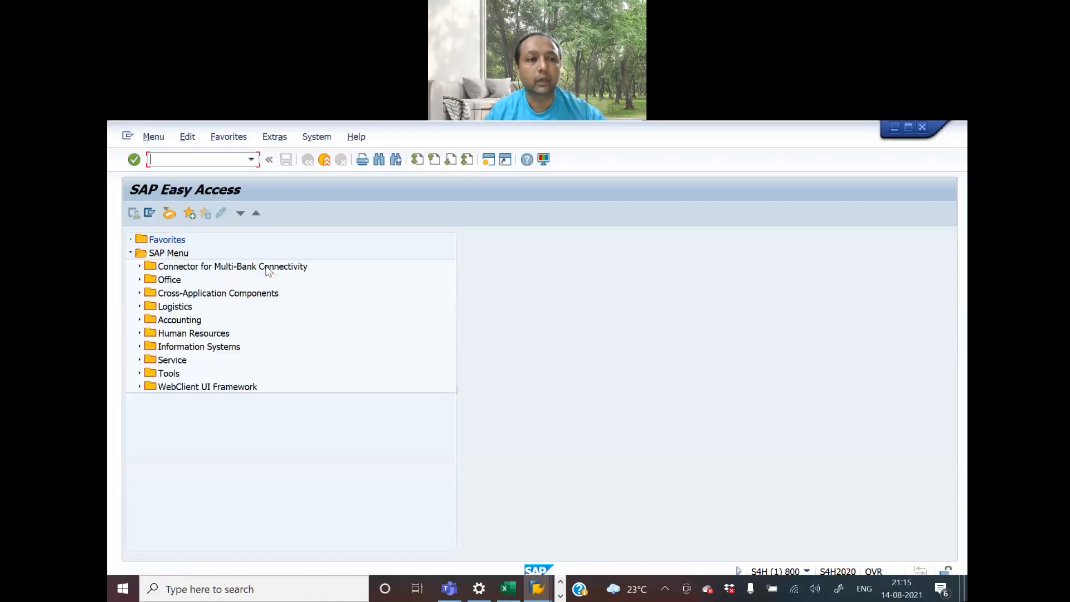
Maximize the SAP Easy Access window and start transaction fb60 for vendor invoice entry
{"action": "key", "text": "super+Left"}
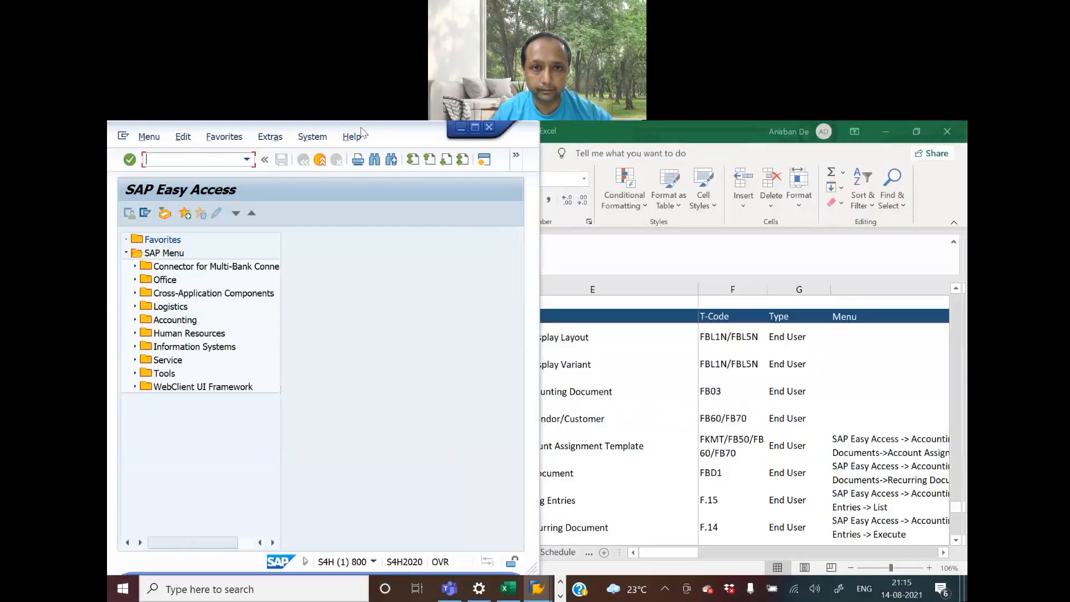
{"action": "key", "text": "super+Up"}
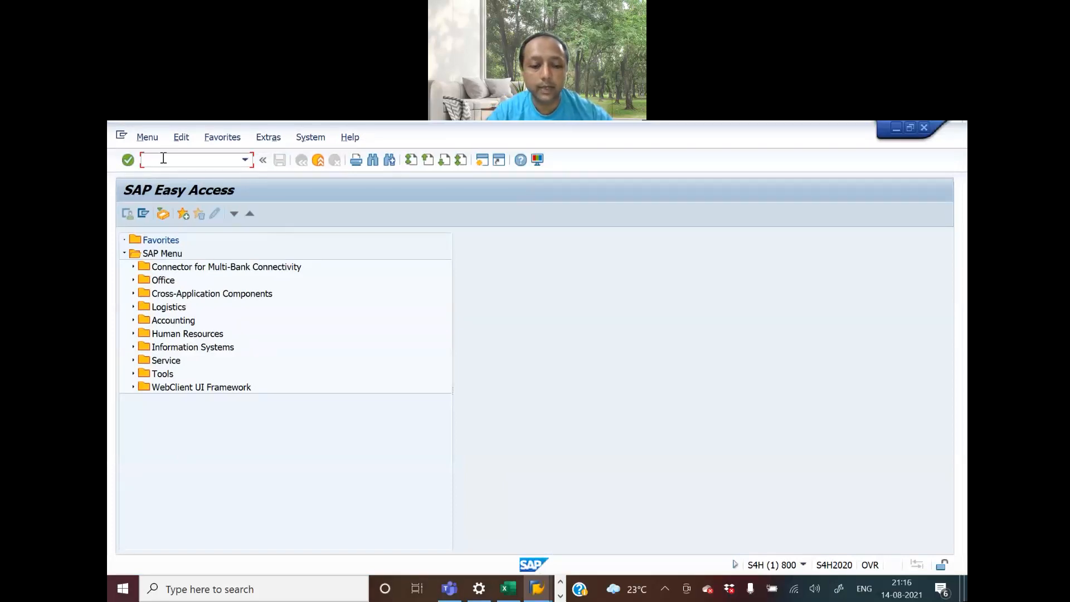
{"action": "type", "text": "fb60"}
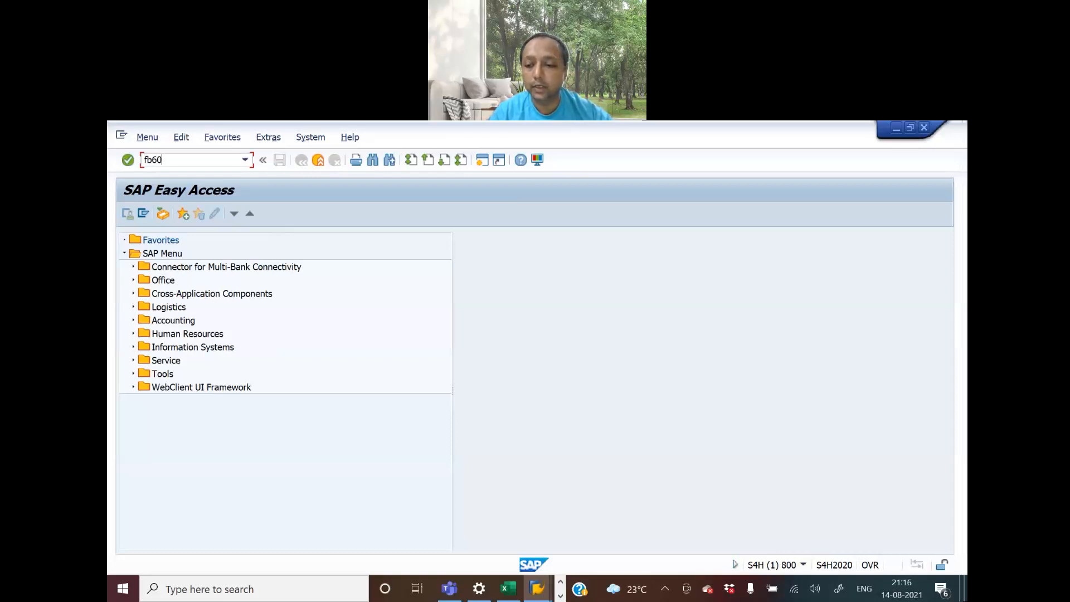
{"action": "key", "text": "Return"}
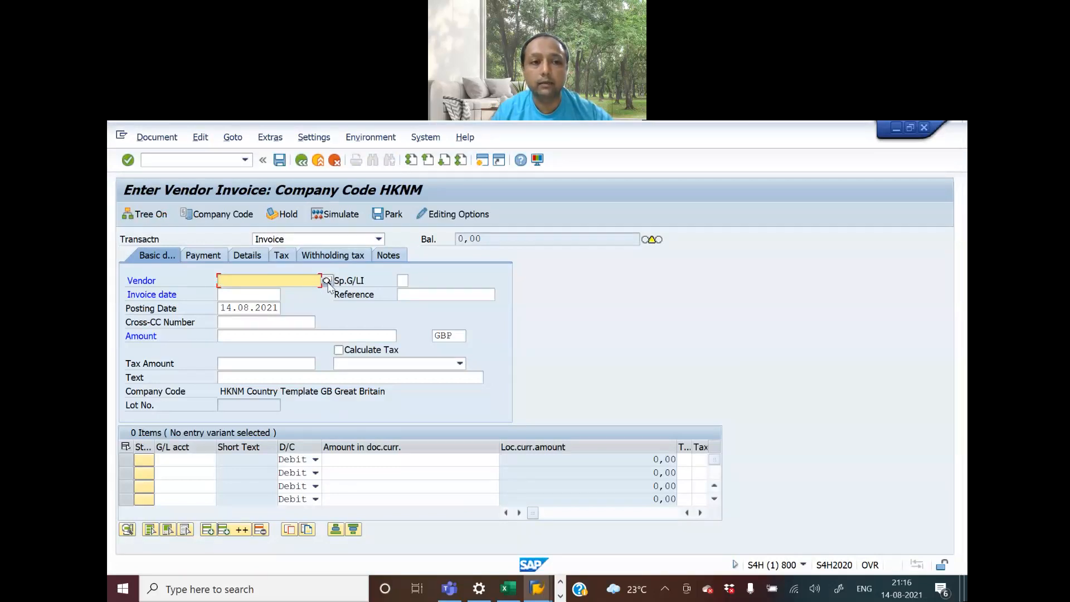
Search the suppliers of company code HKNM and choose the one without a search term as the invoice's vendor
{"action": "left_click", "coordinate": [327, 282]}
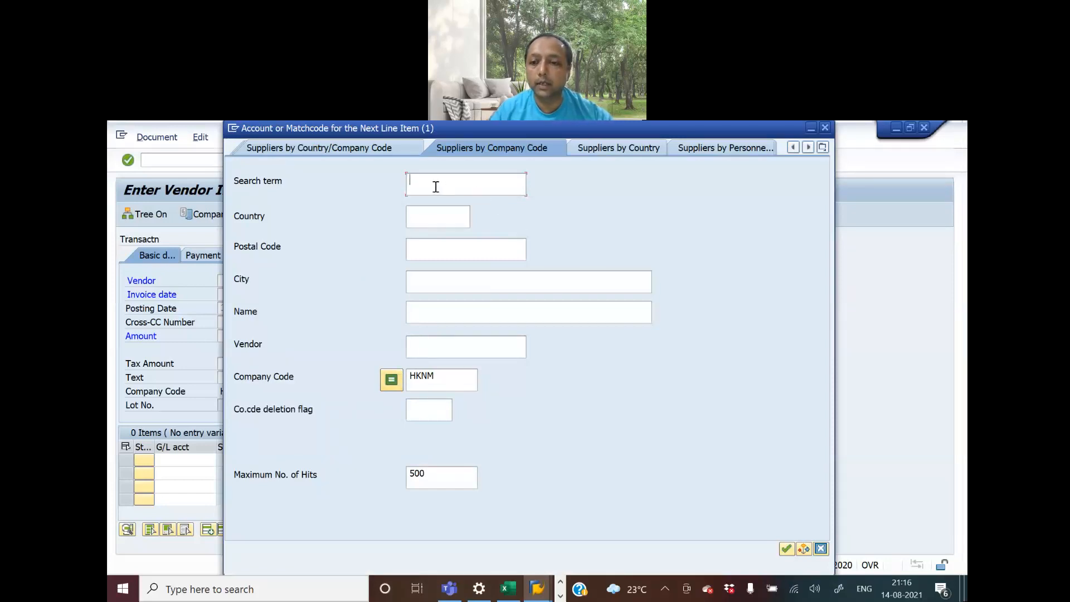
{"action": "key", "text": "Return"}
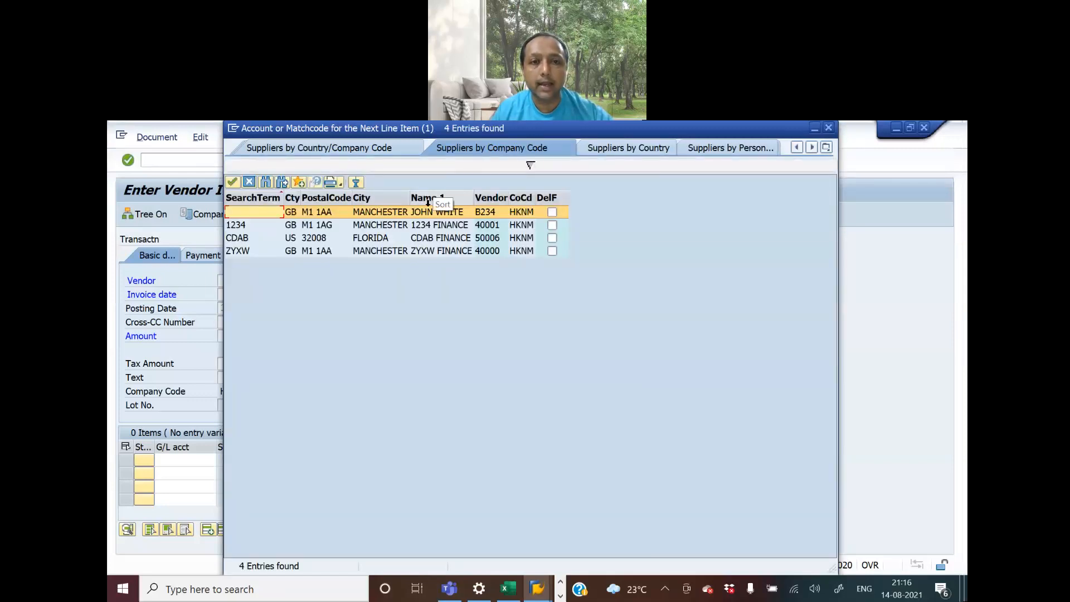
{"action": "double_click", "coordinate": [427, 217]}
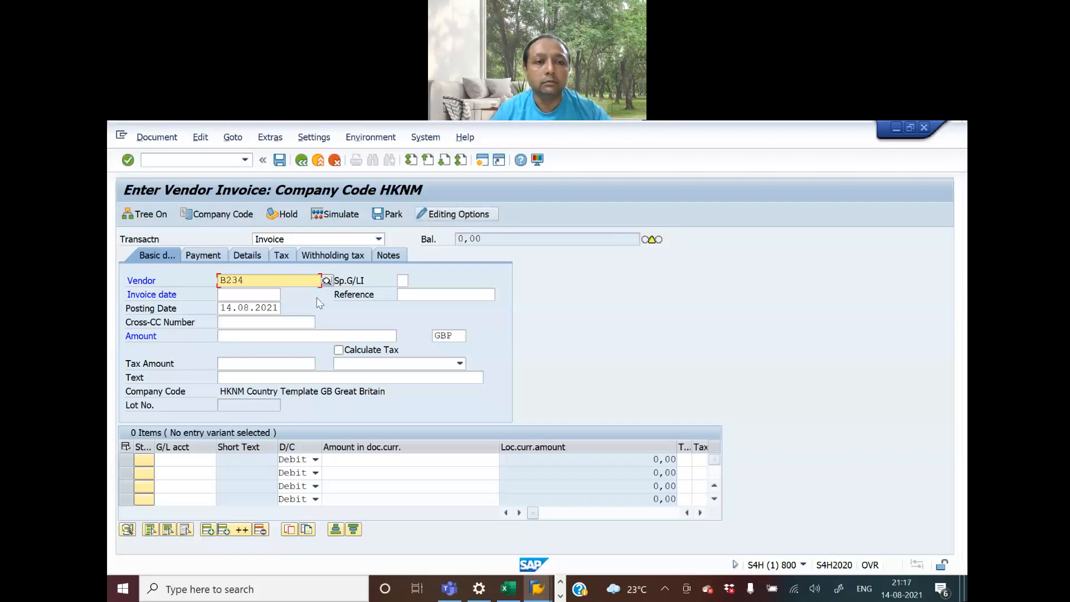
{"action": "left_click", "coordinate": [325, 284]}
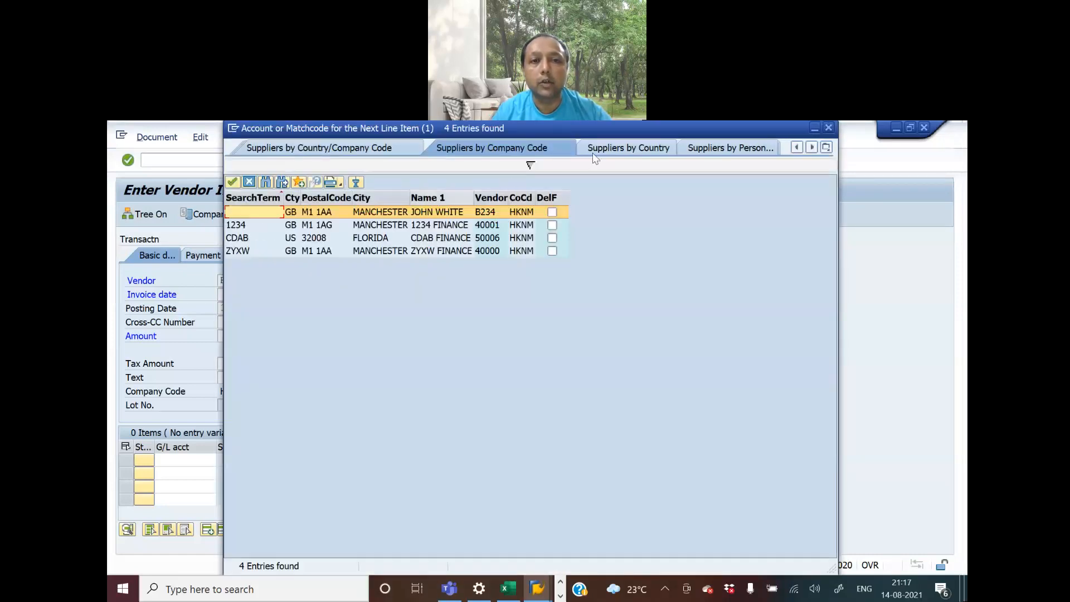
{"action": "left_click", "coordinate": [833, 126]}
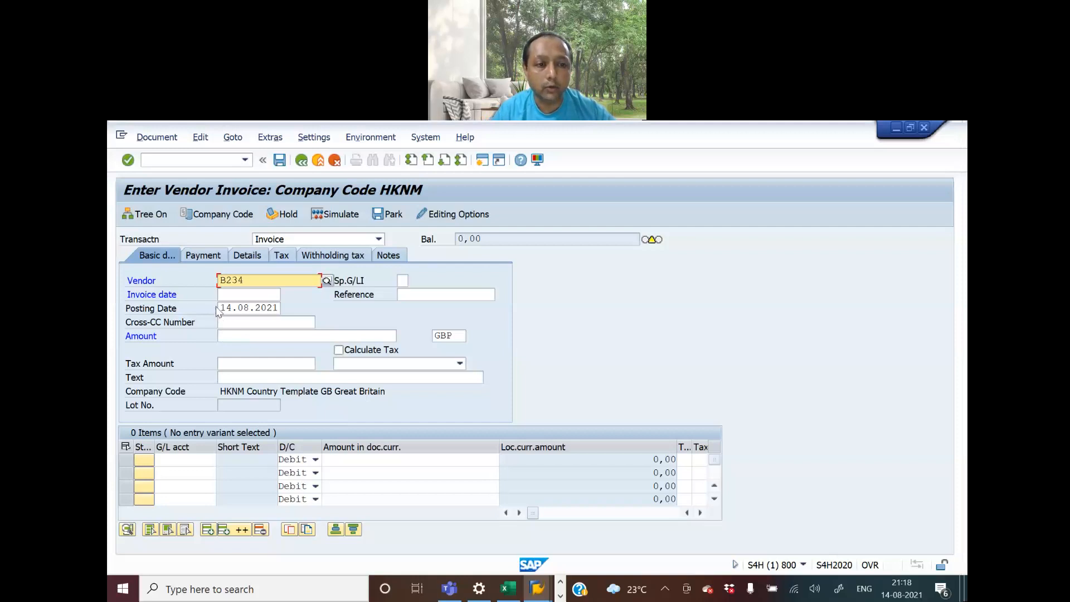
Copy the posting date 14.08.2021 into the invoice date and set the reference to OTV 2
{"action": "left_click_drag", "start_coordinate": [222, 308], "coordinate": [284, 310]}
{"action": "key", "text": "ctrl+c"}
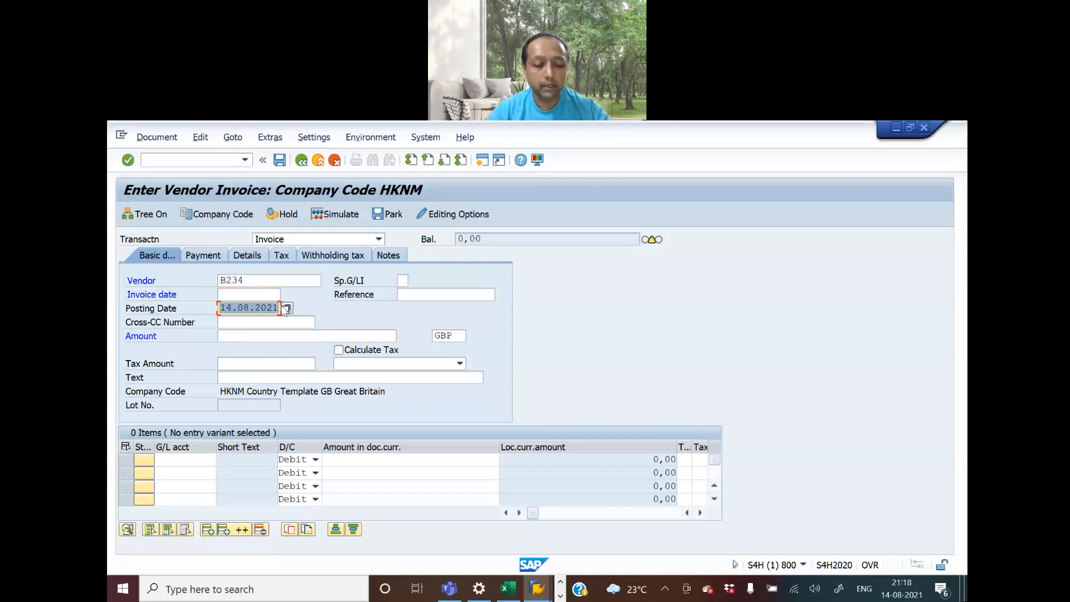
{"action": "left_click", "coordinate": [243, 293]}
{"action": "key", "text": "ctrl+v"}
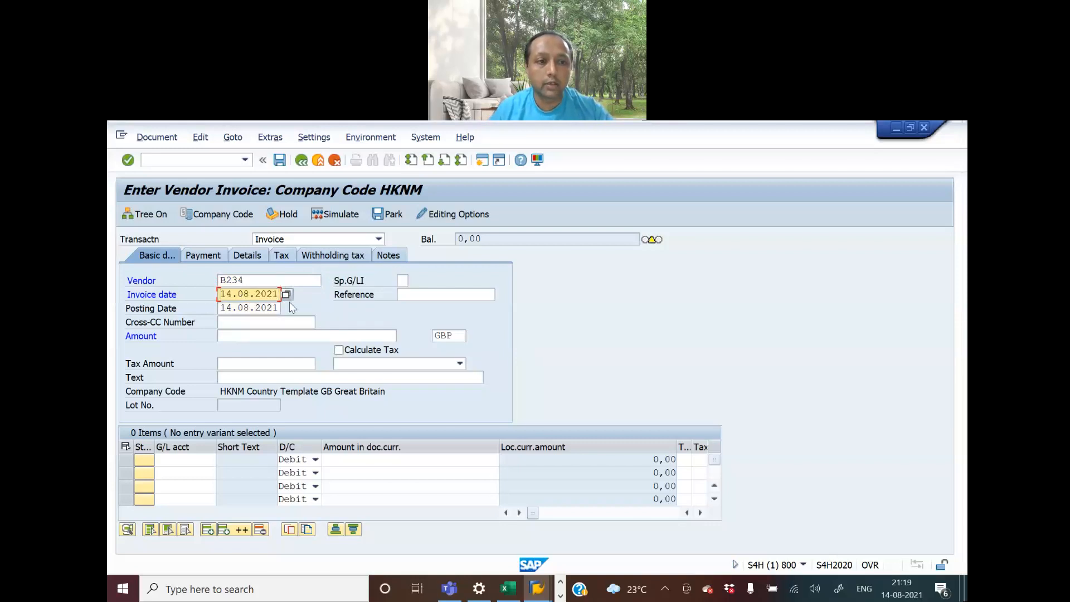
{"action": "left_click", "coordinate": [411, 293]}
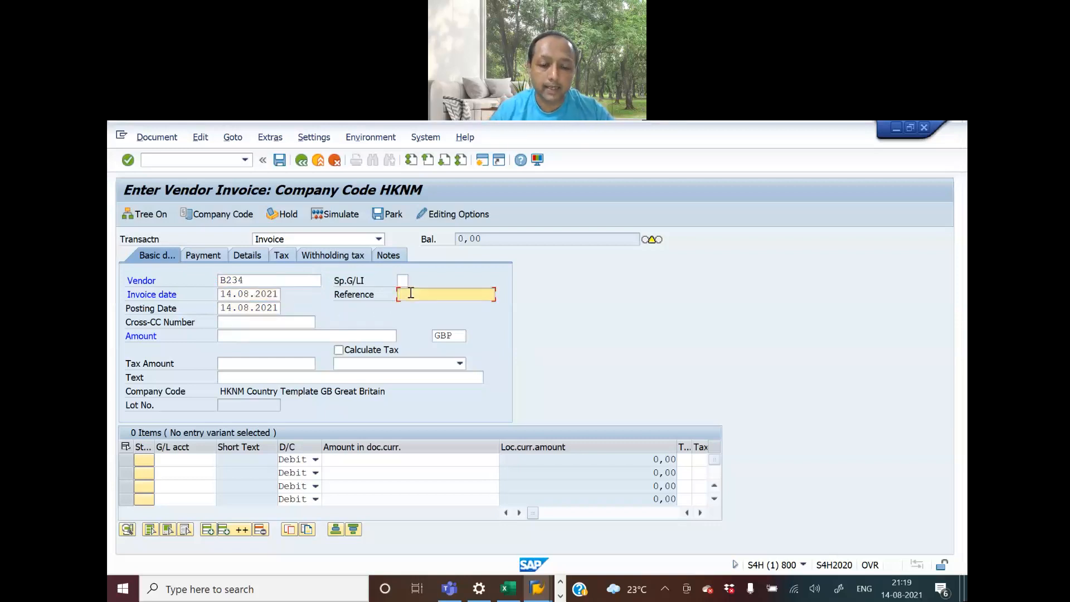
{"action": "type", "text": "OTV"}
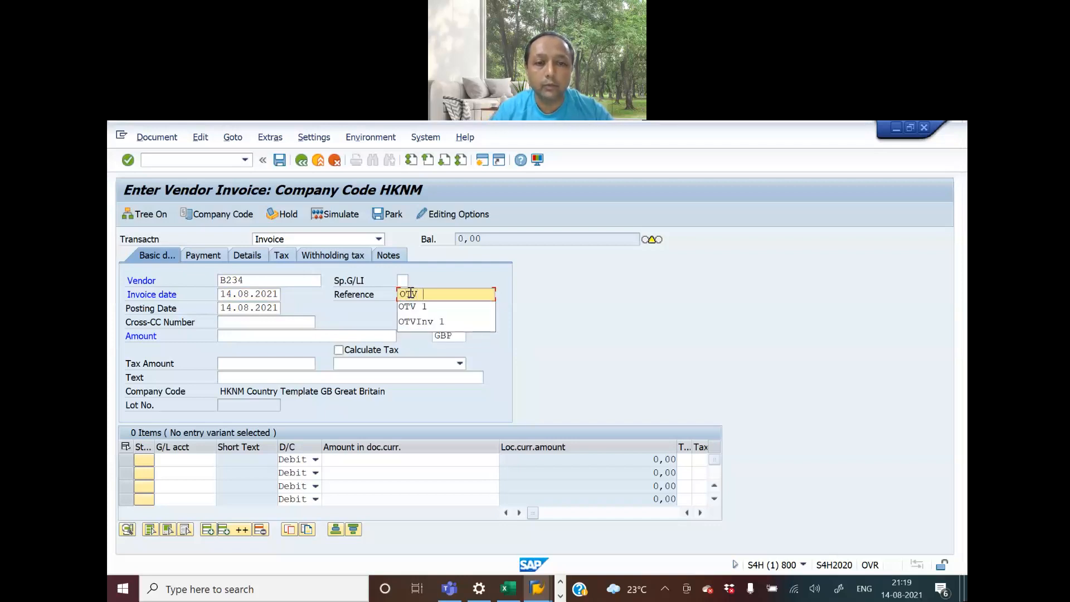
{"action": "type", "text": " 2"}
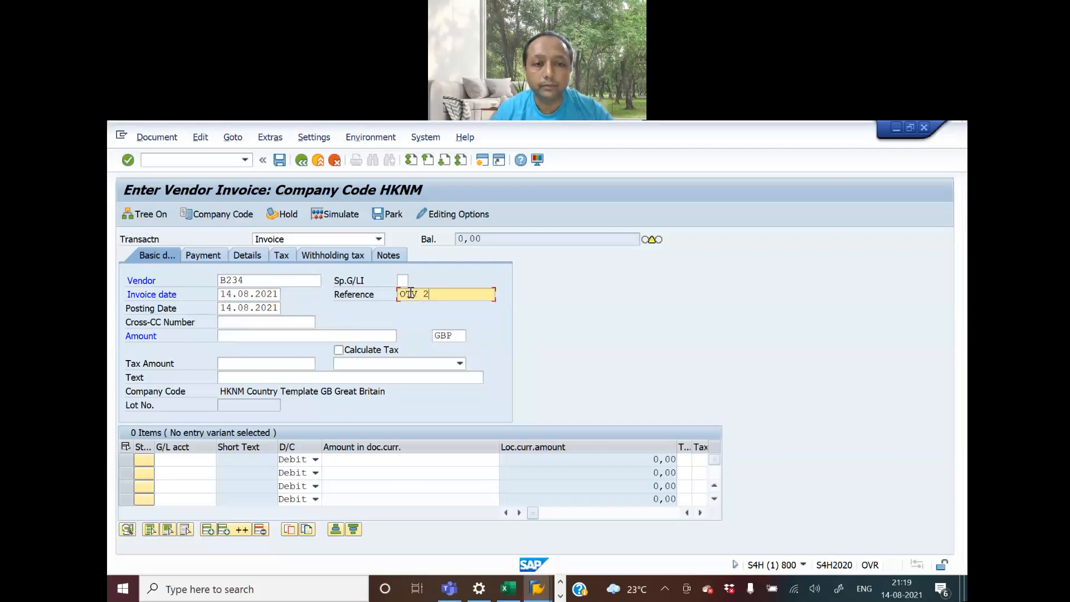
Set the invoice amount to 1000 GBP and enable automatic tax calculation
{"action": "left_click", "coordinate": [253, 333]}
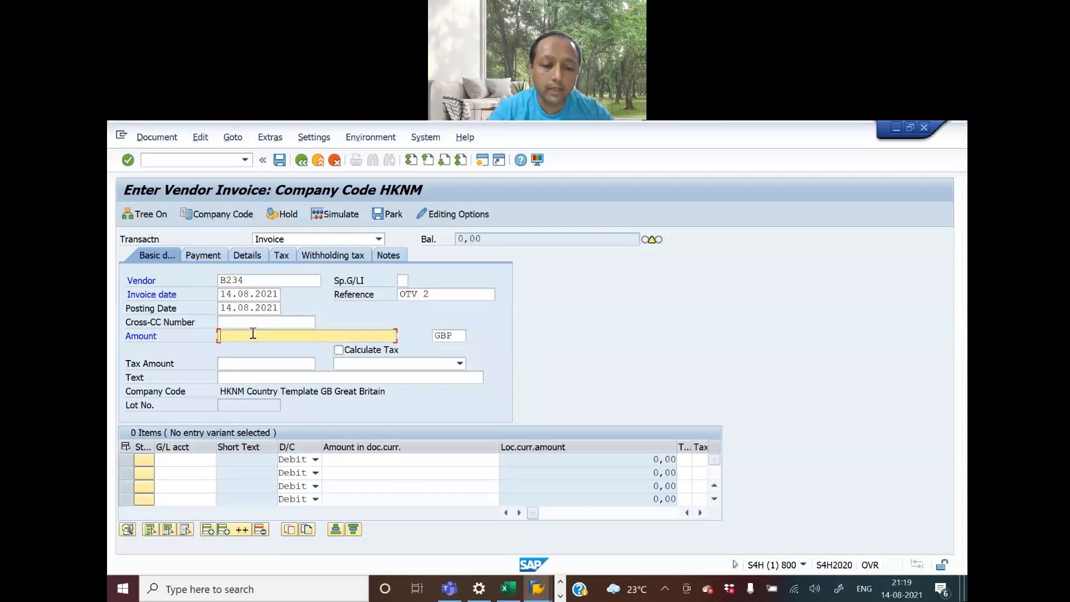
{"action": "type", "text": "1000"}
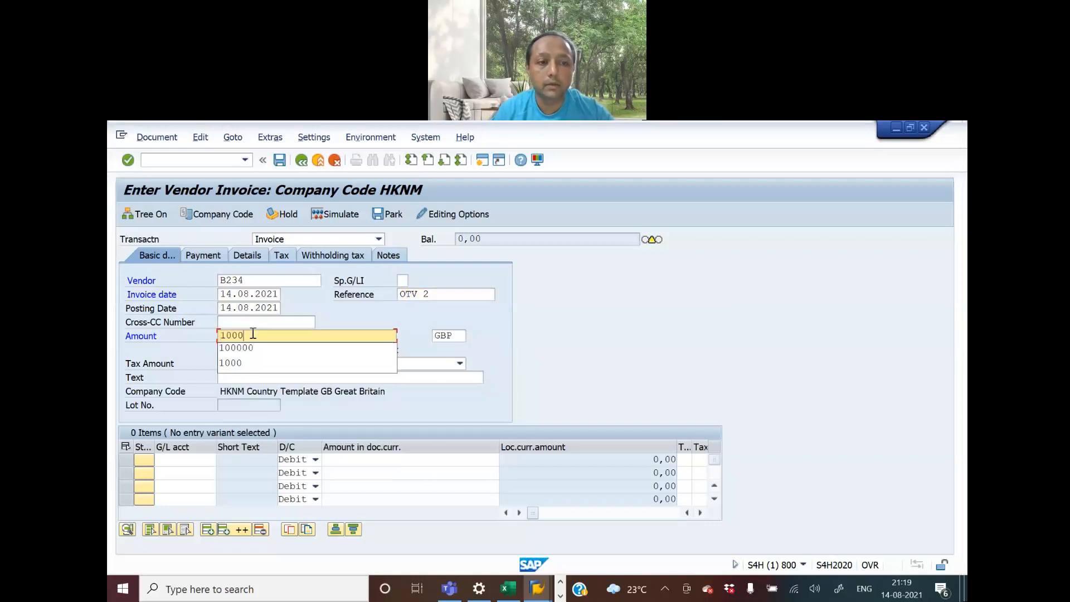
{"action": "left_click", "coordinate": [577, 290]}
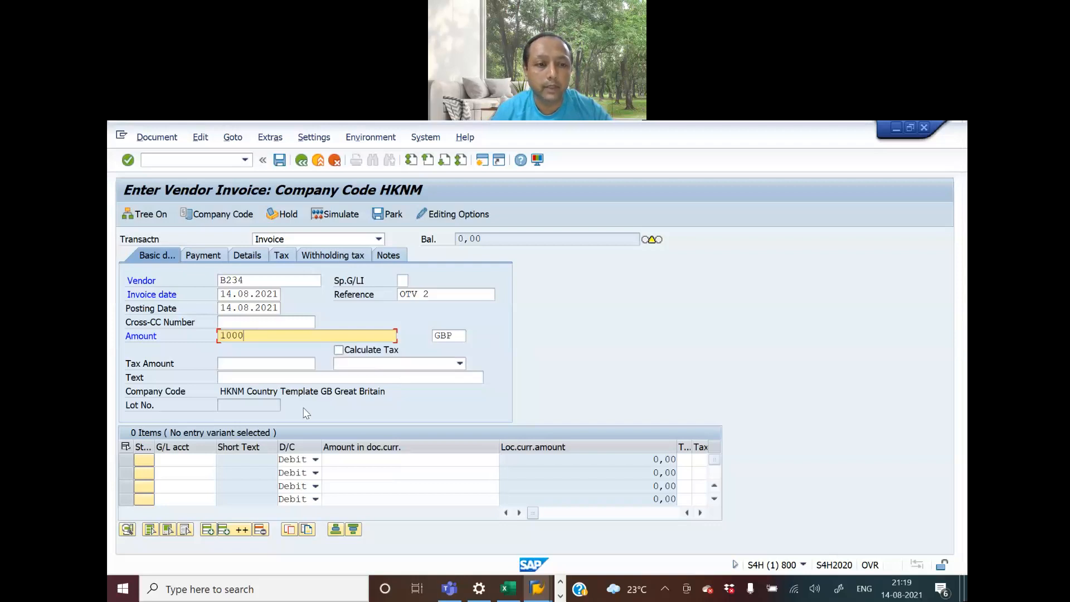
{"action": "left_click", "coordinate": [338, 351]}
{"action": "left_click", "coordinate": [337, 351]}
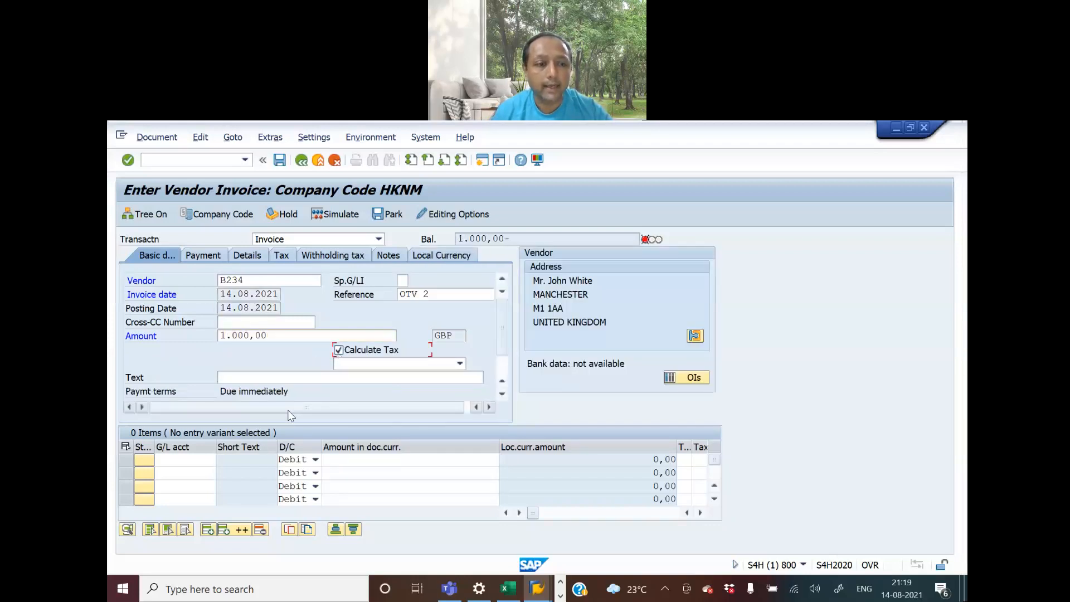
Set the invoice text to "Tool Implementation Pmt to" followed by the payee's full name
{"action": "left_click", "coordinate": [254, 379]}
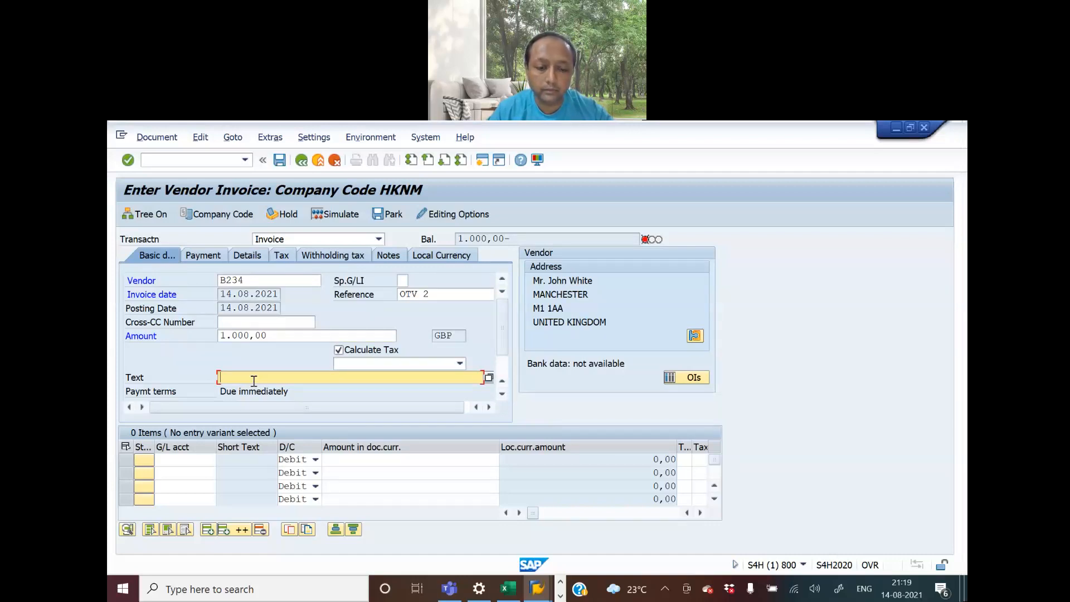
{"action": "type", "text": "TOOL"}
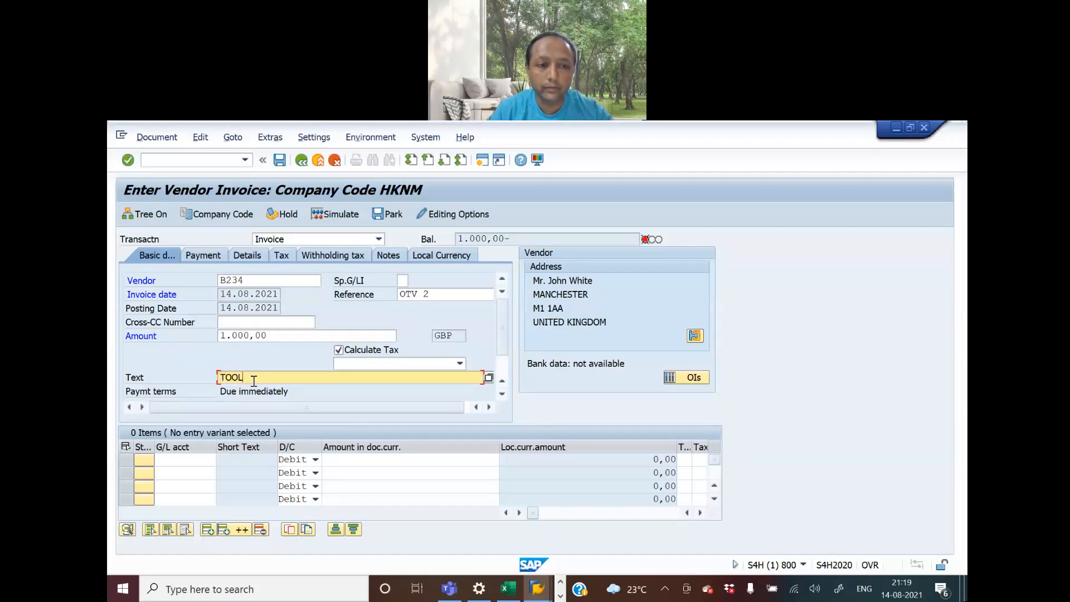
{"action": "key", "text": "BackSpace"}
{"action": "key", "text": "BackSpace"}
{"action": "key", "text": "BackSpace"}
{"action": "type", "text": "oo"}
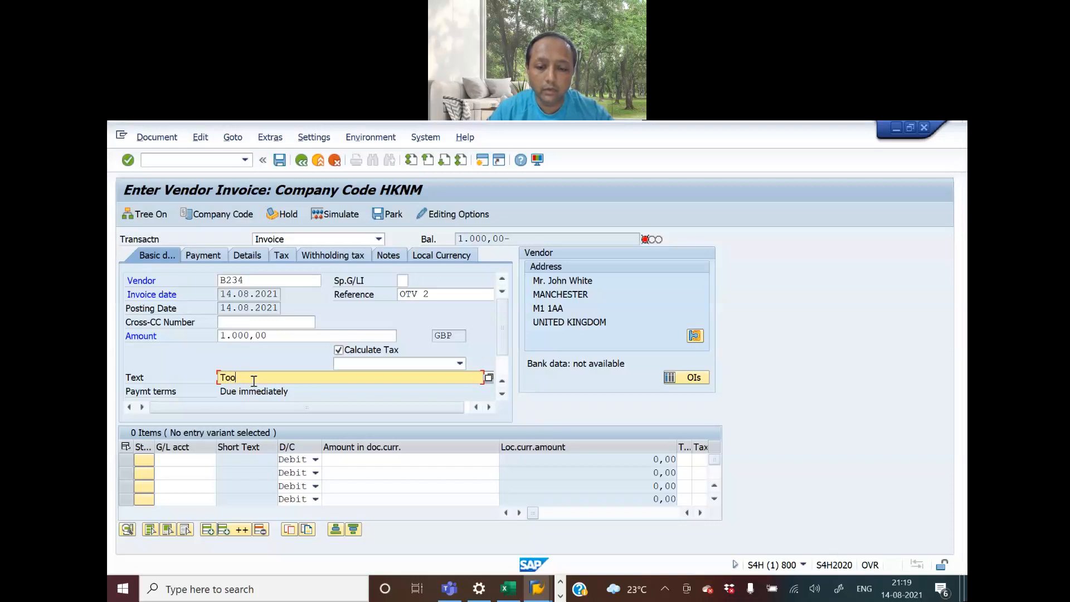
{"action": "type", "text": "l Imple"}
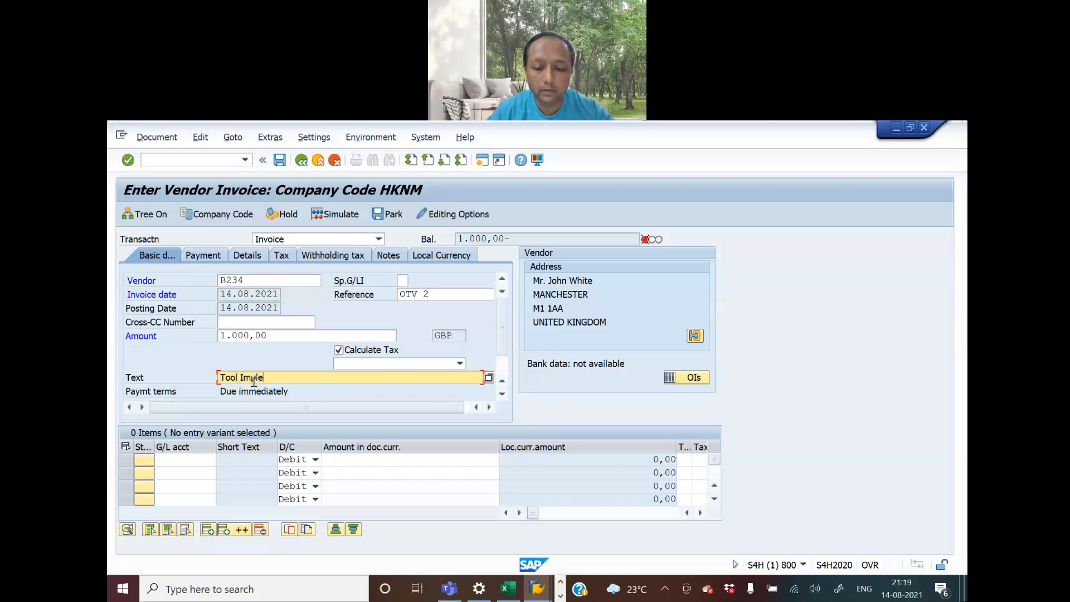
{"action": "type", "text": "mentation"}
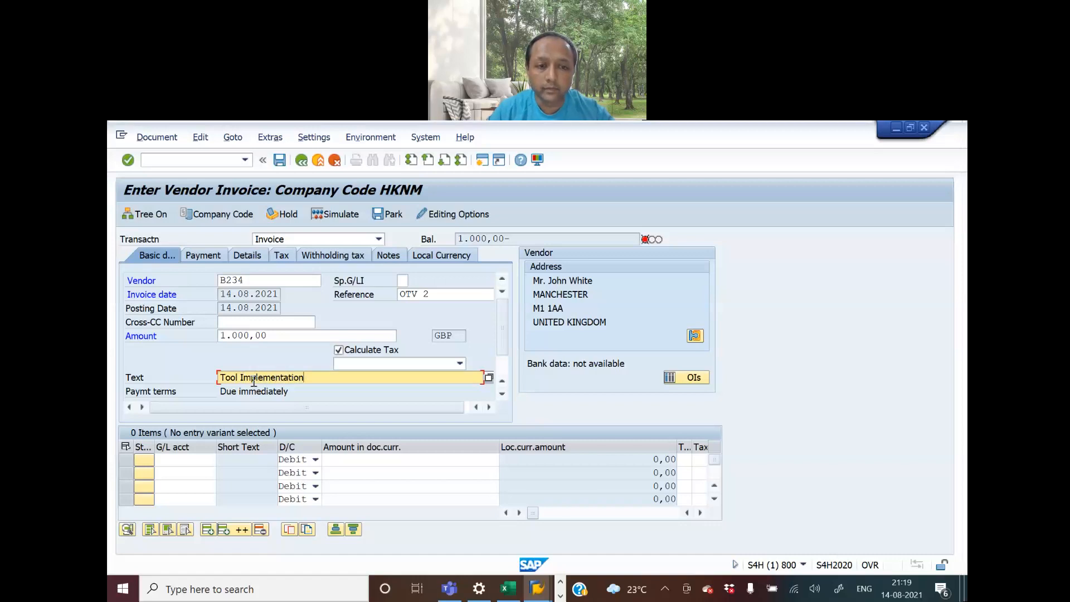
{"action": "type", "text": " Pmt to"}
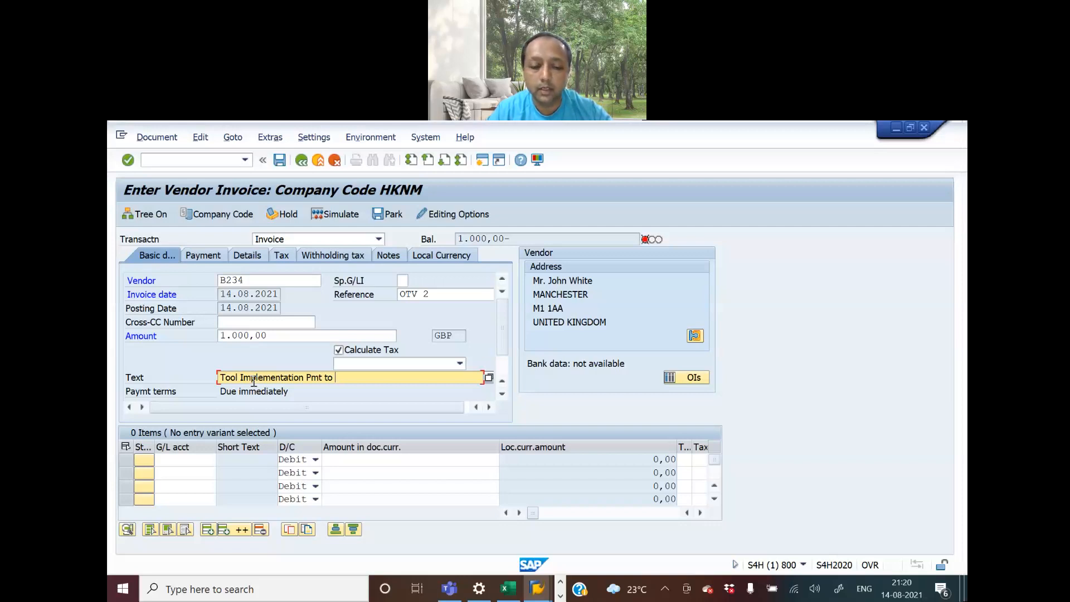
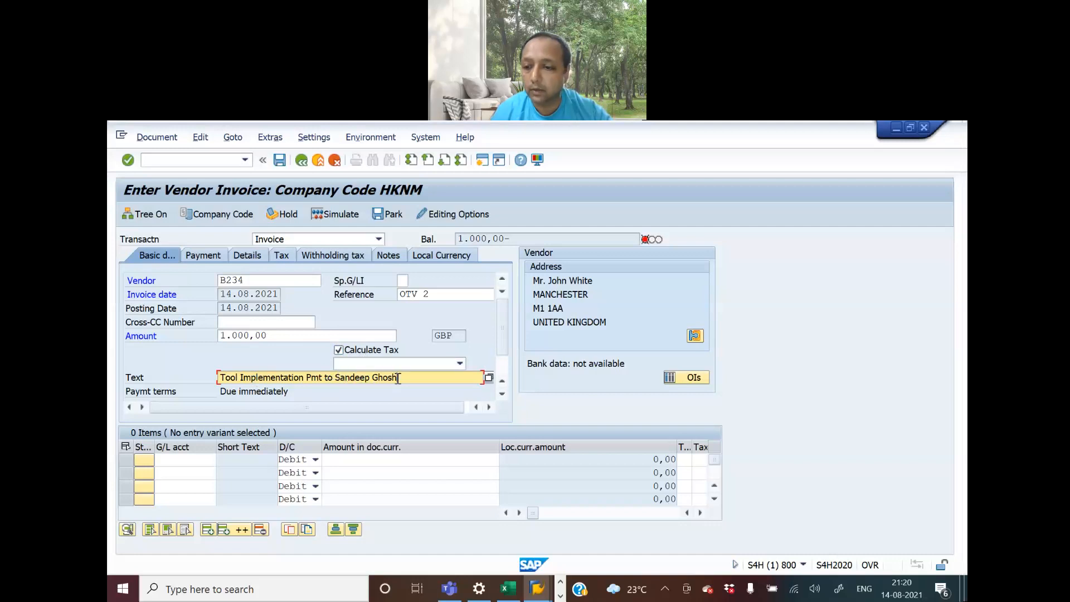
Choose G/L account 300003, Tool Implementation Expense A/C, from the account list for the first line item
{"action": "left_click", "coordinate": [200, 461]}
{"action": "left_click", "coordinate": [222, 460]}
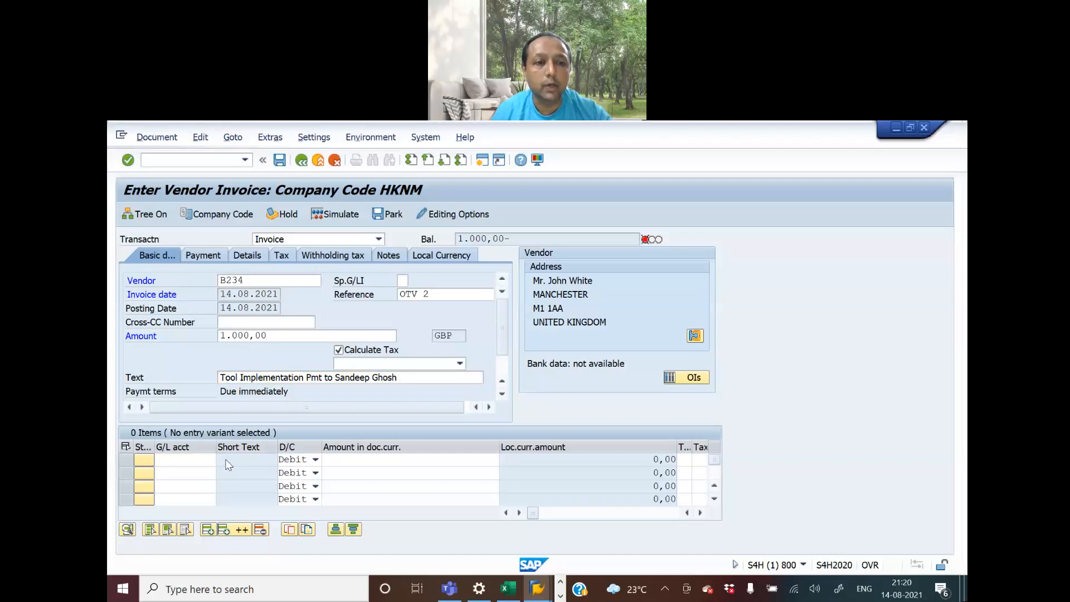
{"action": "key", "text": "Return"}
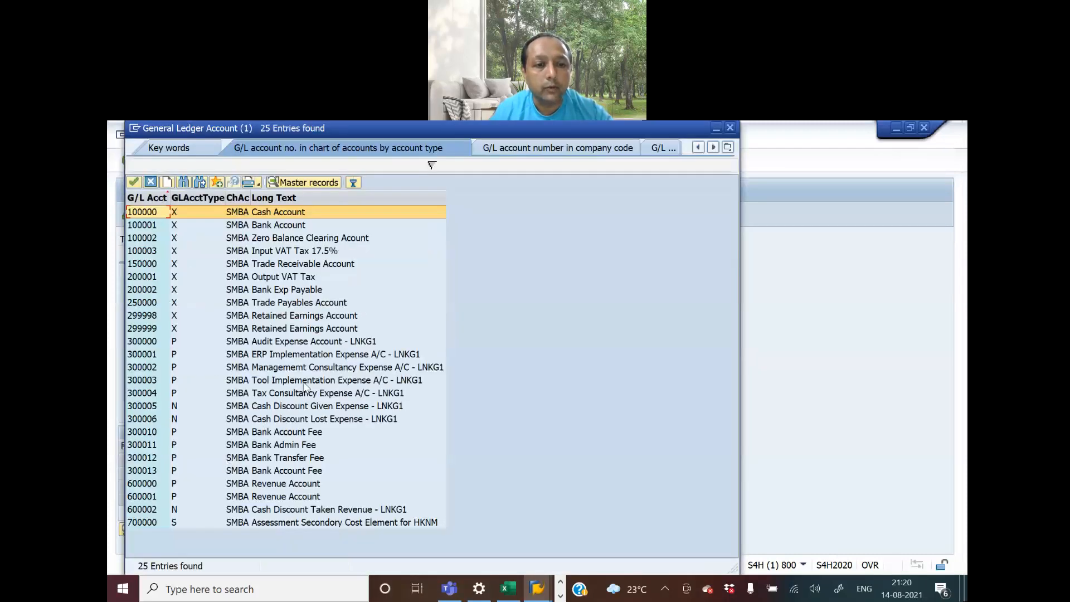
{"action": "double_click", "coordinate": [305, 381]}
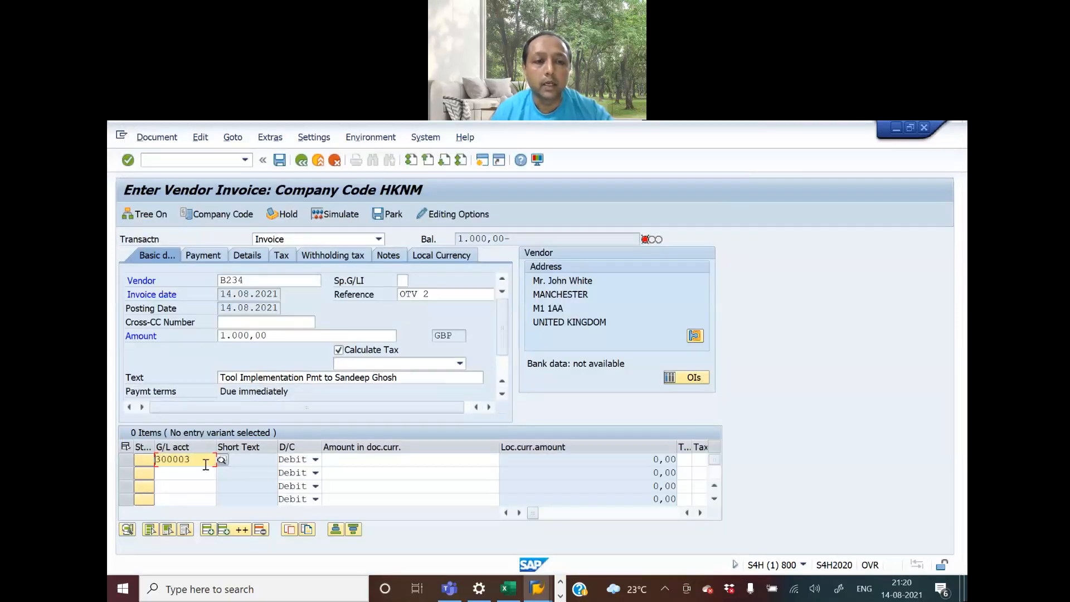
Set the first line item's document-currency amount to 1000 and its tax code to V0
{"action": "left_click", "coordinate": [347, 459]}
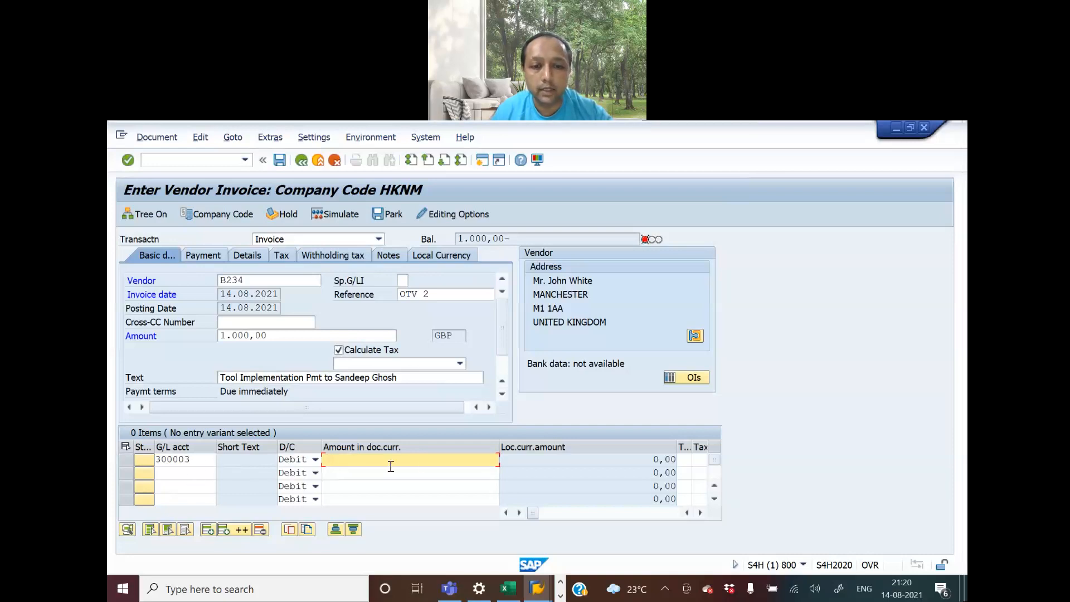
{"action": "type", "text": "1000"}
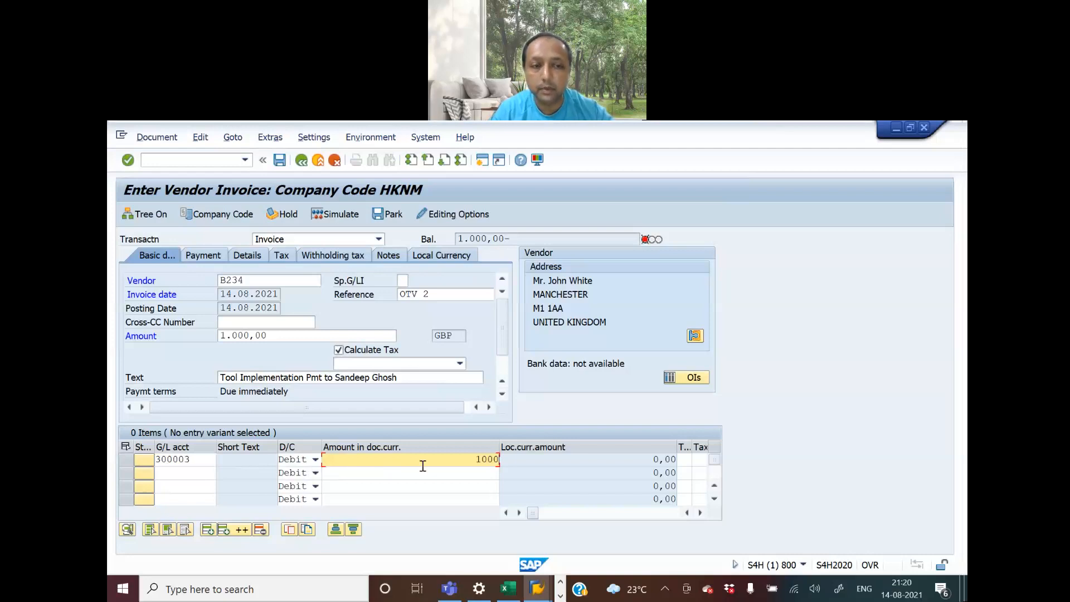
{"action": "left_click", "coordinate": [688, 463]}
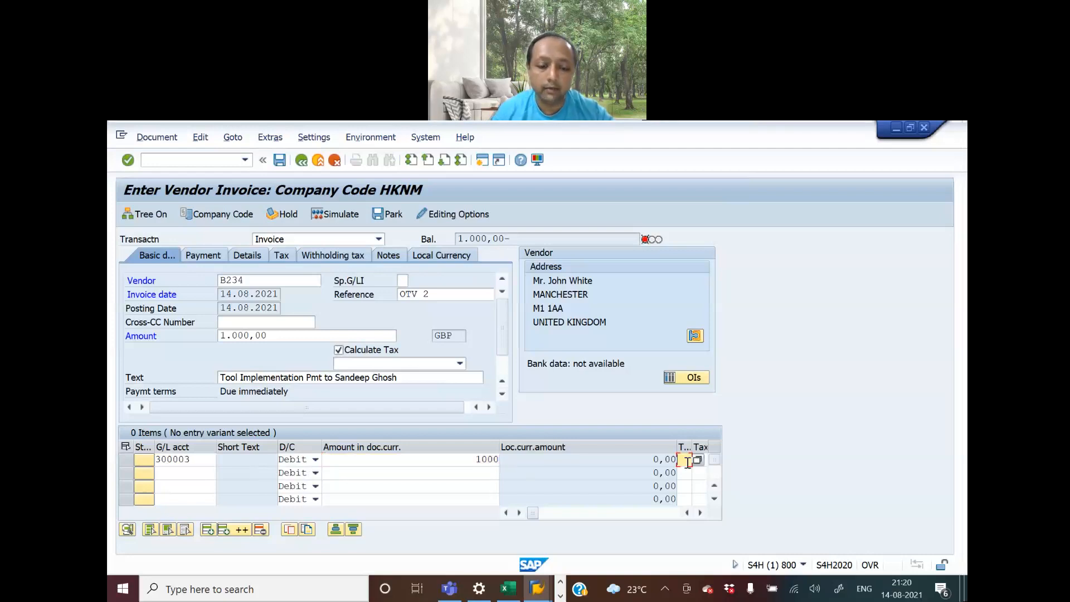
{"action": "type", "text": "V"}
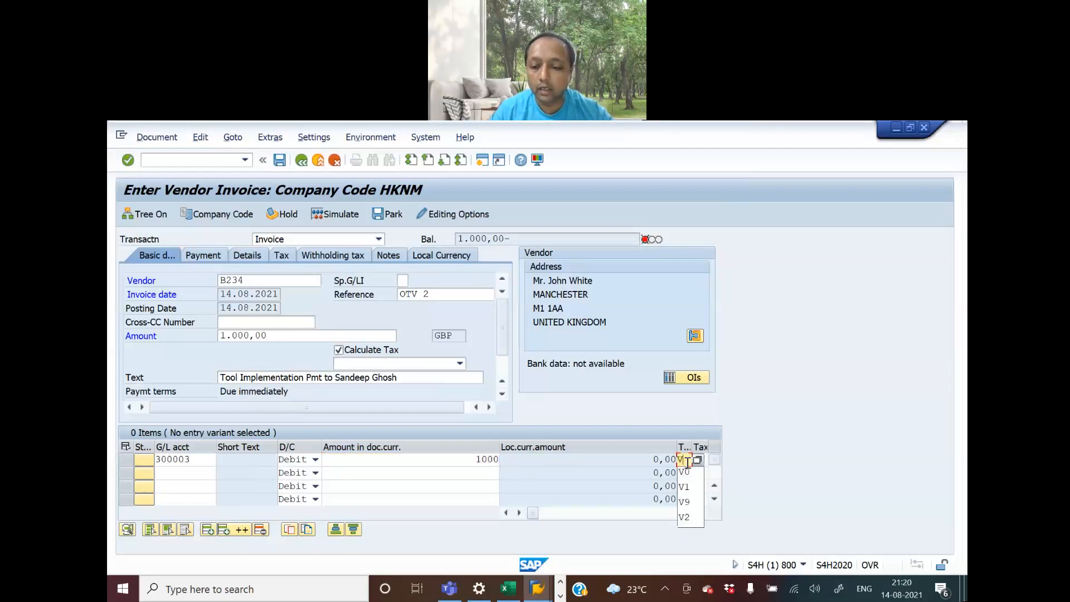
{"action": "key", "text": "Down"}
{"action": "key", "text": "Return"}
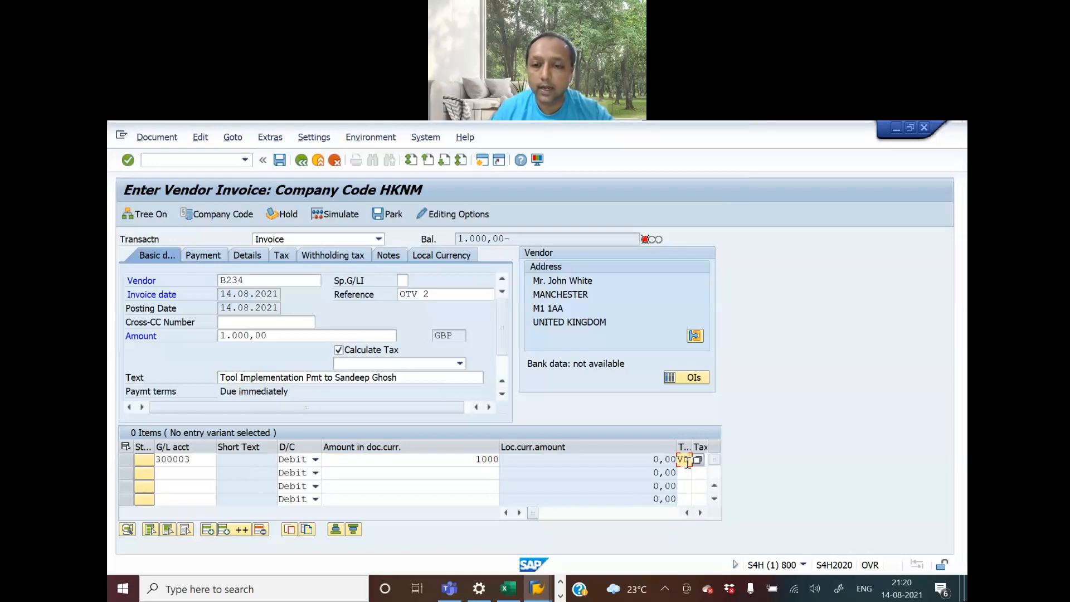
Validate the line item and complete the one-time vendor's address data with title Mr, the payee's full name and city London
{"action": "key", "text": "Return"}
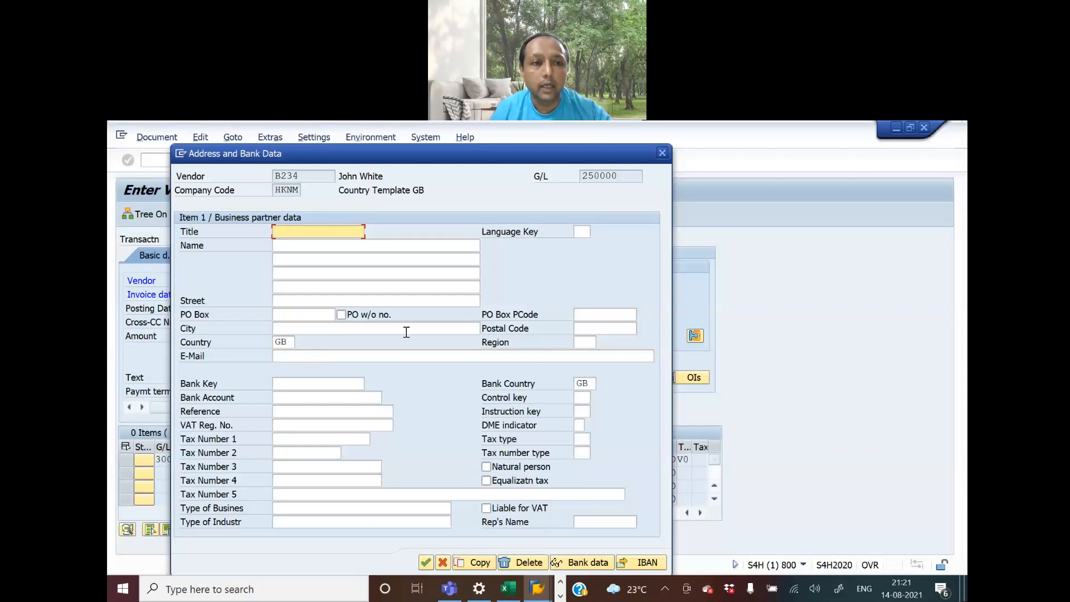
{"action": "type", "text": "Mr"}
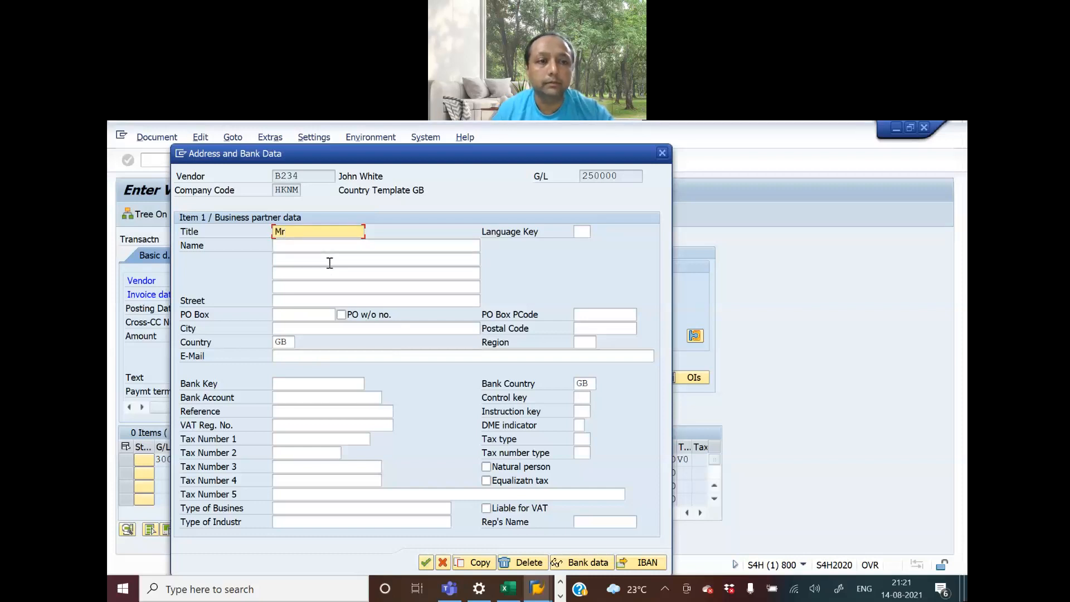
{"action": "left_click", "coordinate": [312, 246]}
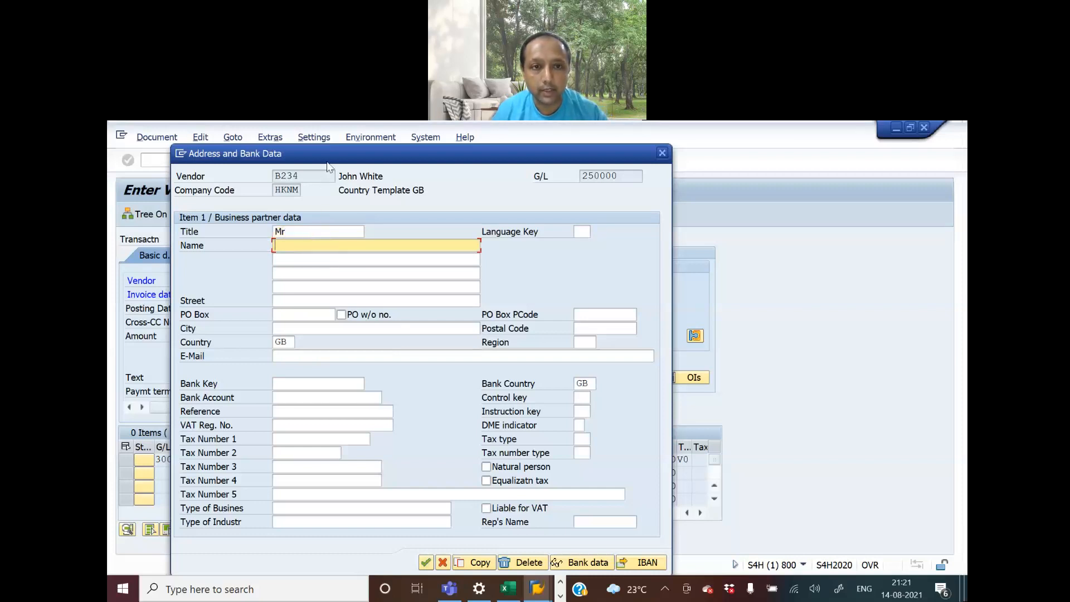
{"action": "left_click_drag", "start_coordinate": [329, 165], "coordinate": [591, 151]}
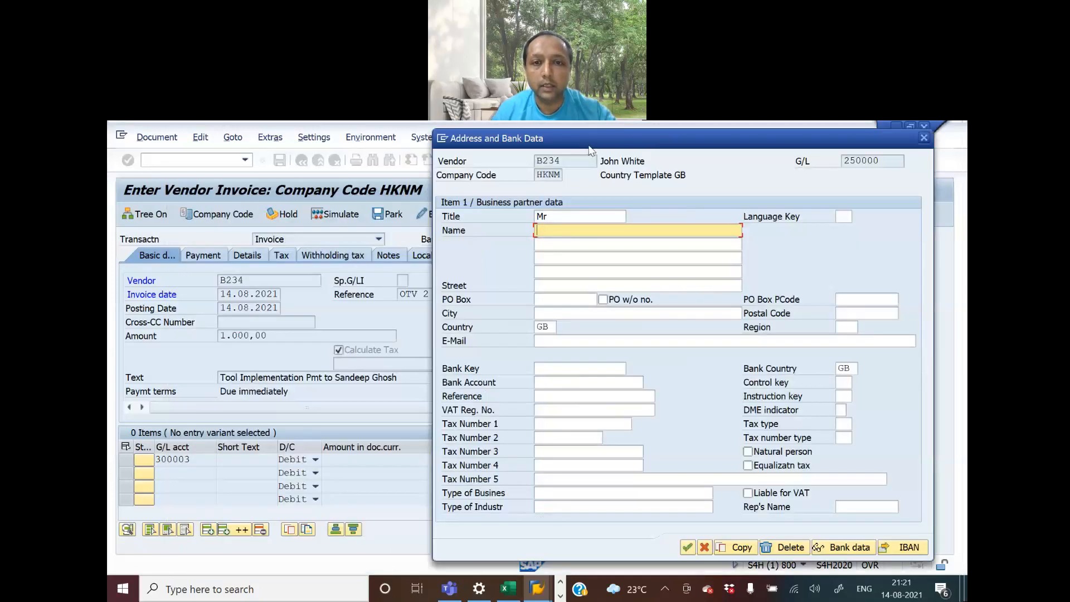
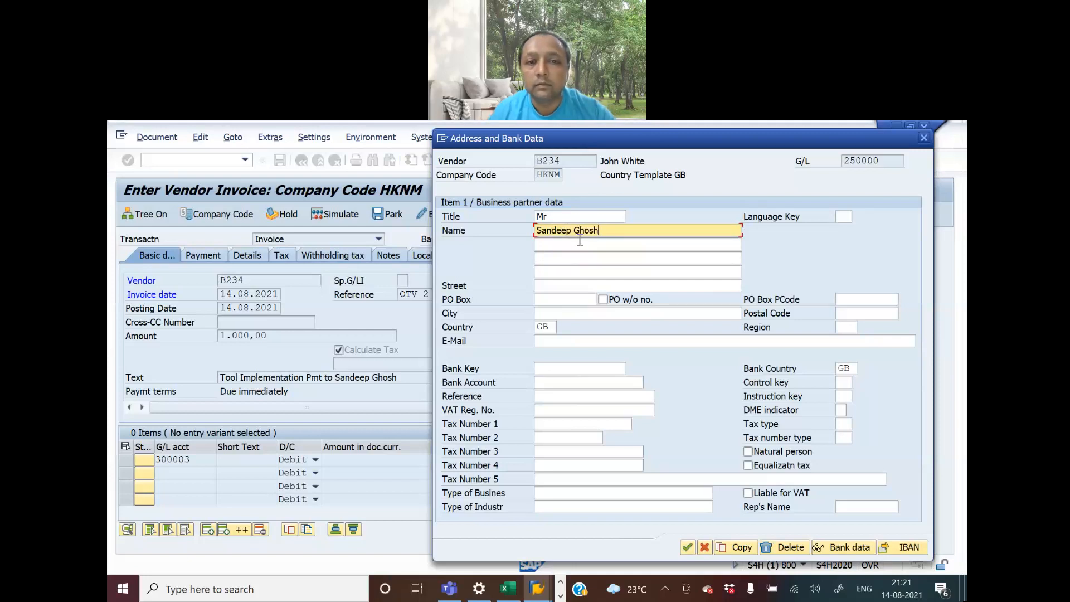
{"action": "left_click", "coordinate": [555, 316]}
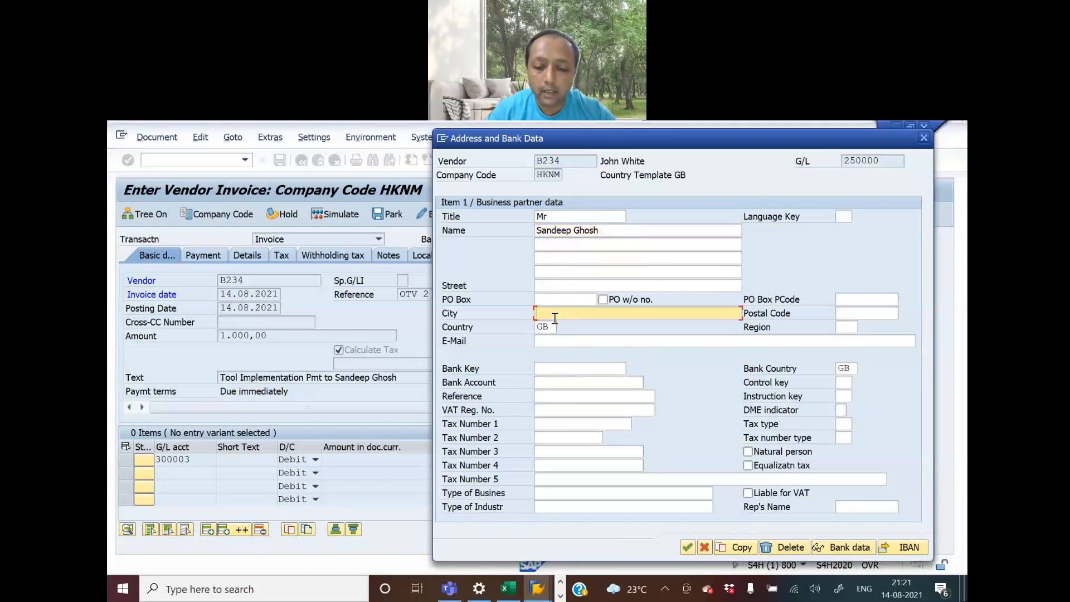
{"action": "type", "text": "London"}
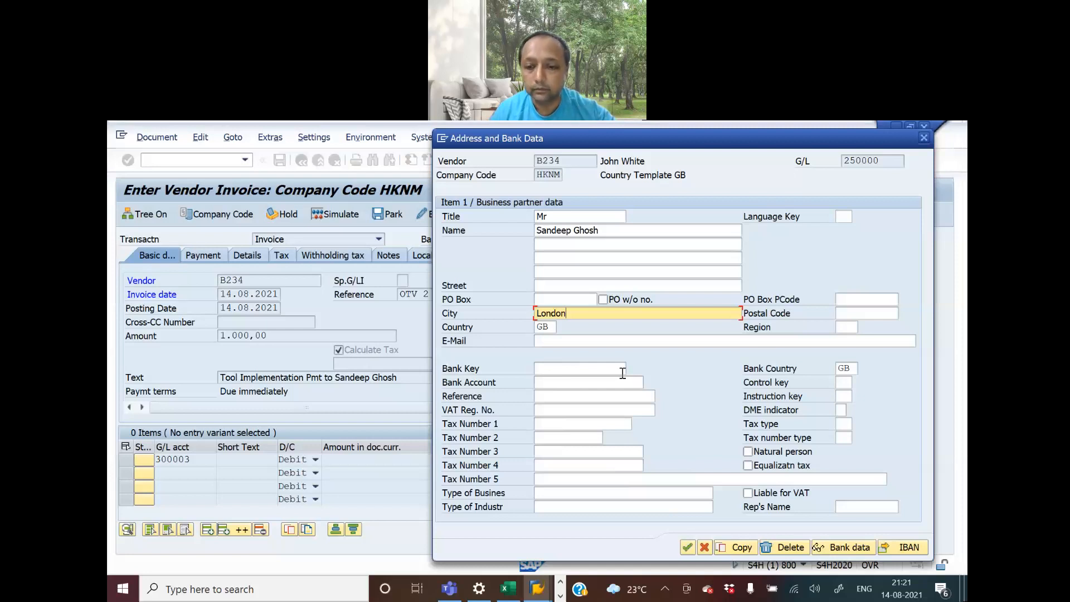
{"action": "left_click", "coordinate": [688, 547]}
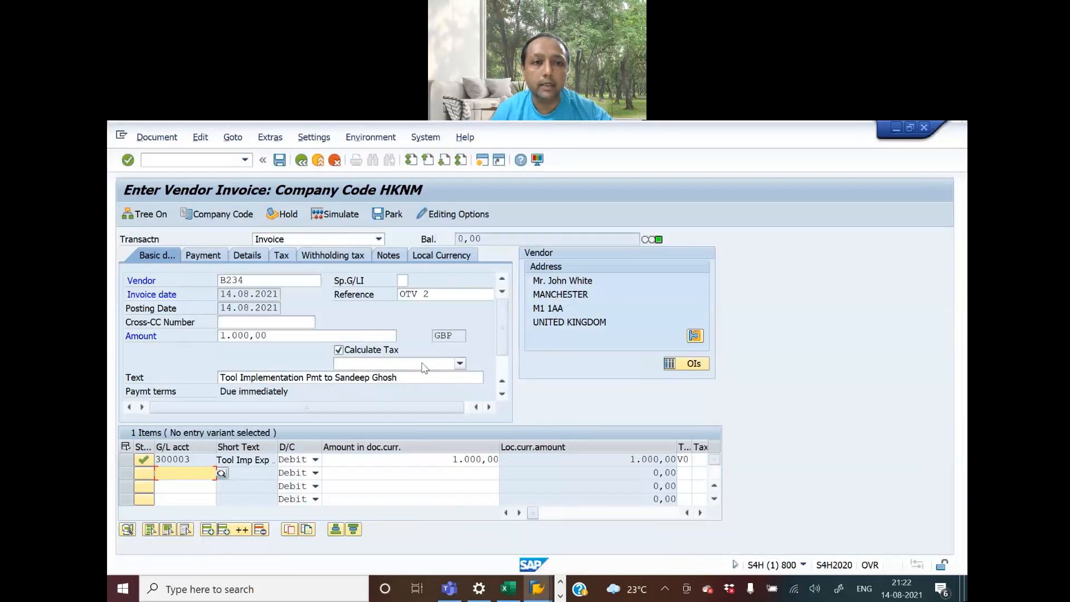
Simulate the vendor invoice and post the document
{"action": "left_click", "coordinate": [341, 215]}
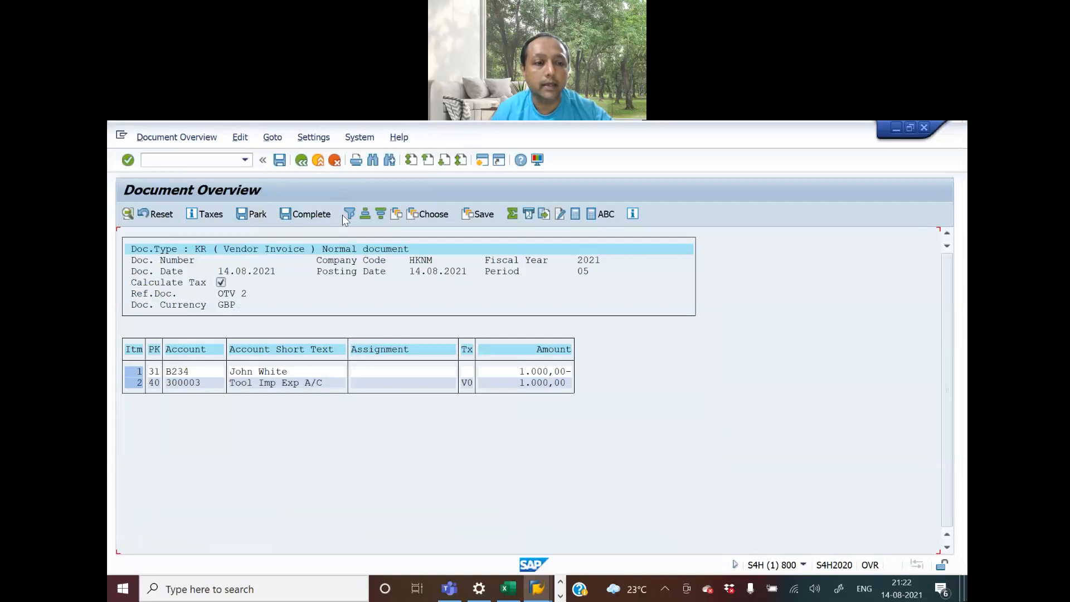
{"action": "left_click", "coordinate": [279, 162]}
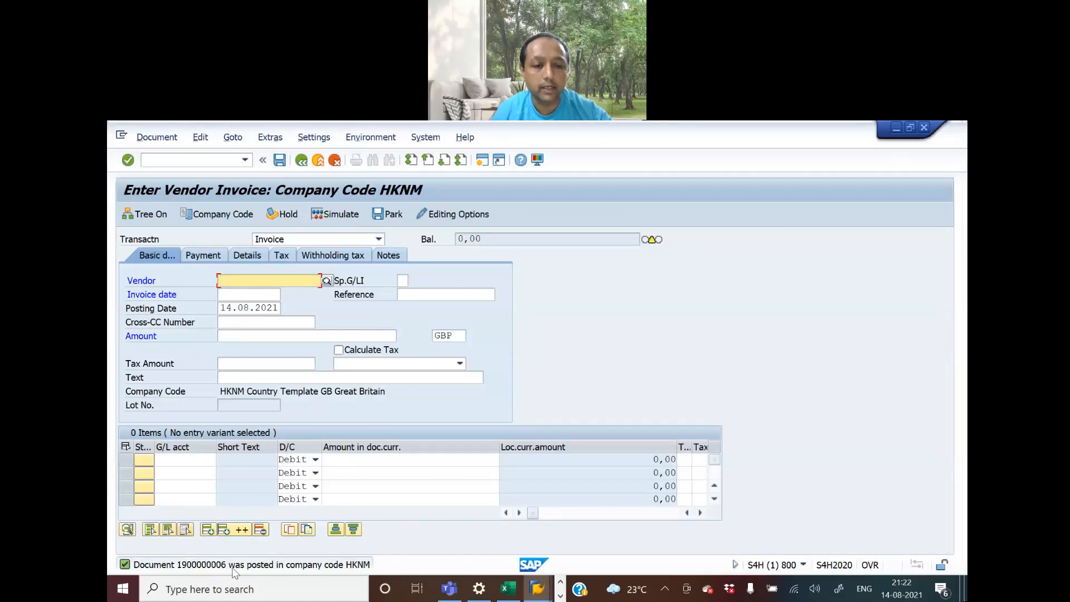
{"action": "left_click", "coordinate": [166, 141]}
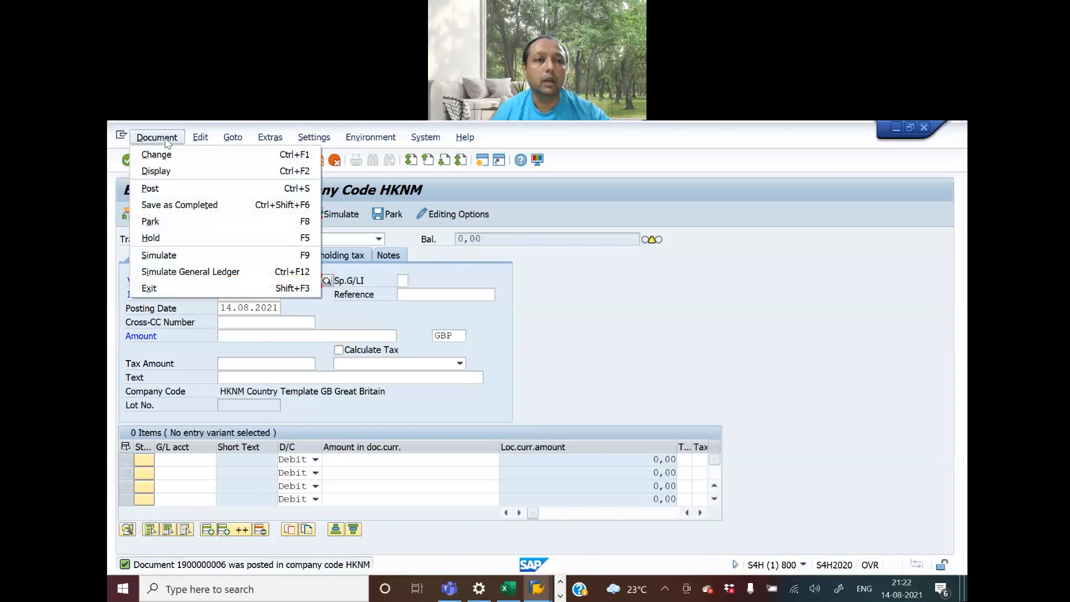
{"action": "left_click", "coordinate": [633, 341]}
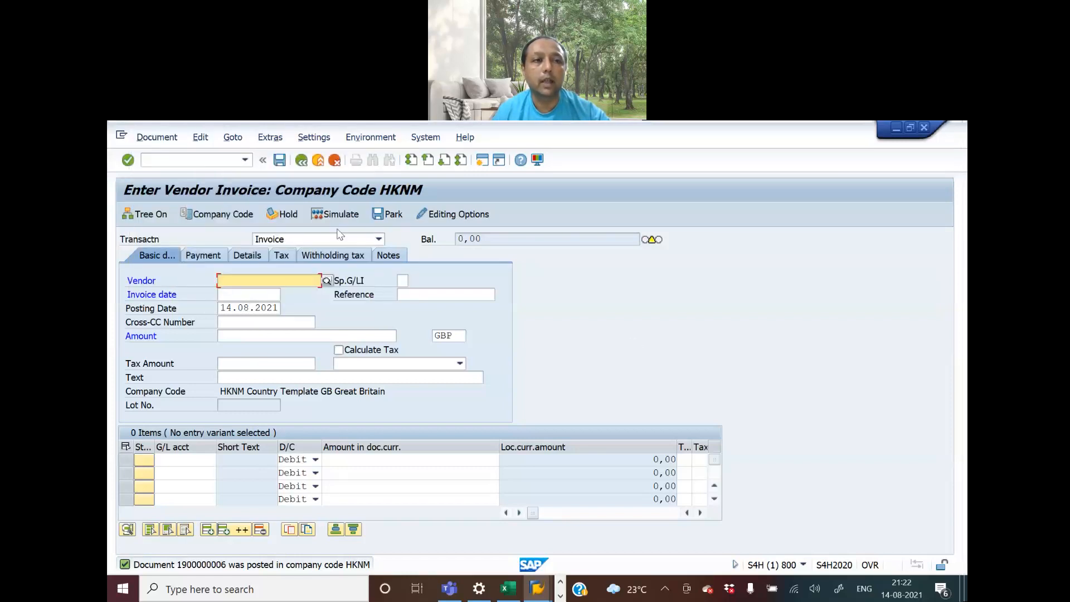
Leave invoice entry and start transaction fbl1n for vendor line item display
{"action": "left_click", "coordinate": [219, 162]}
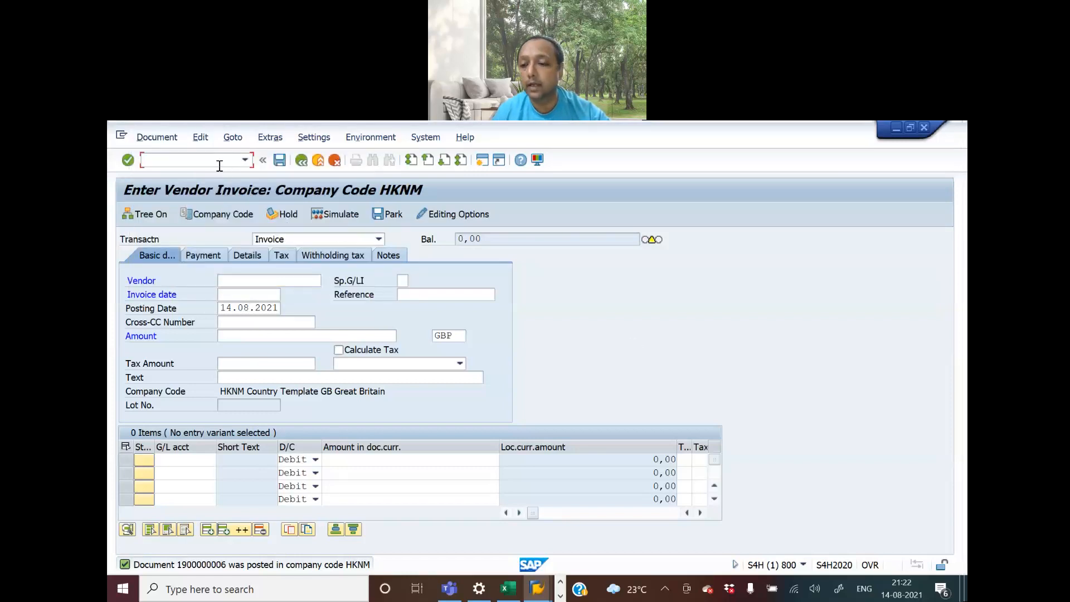
{"action": "type", "text": "/n"}
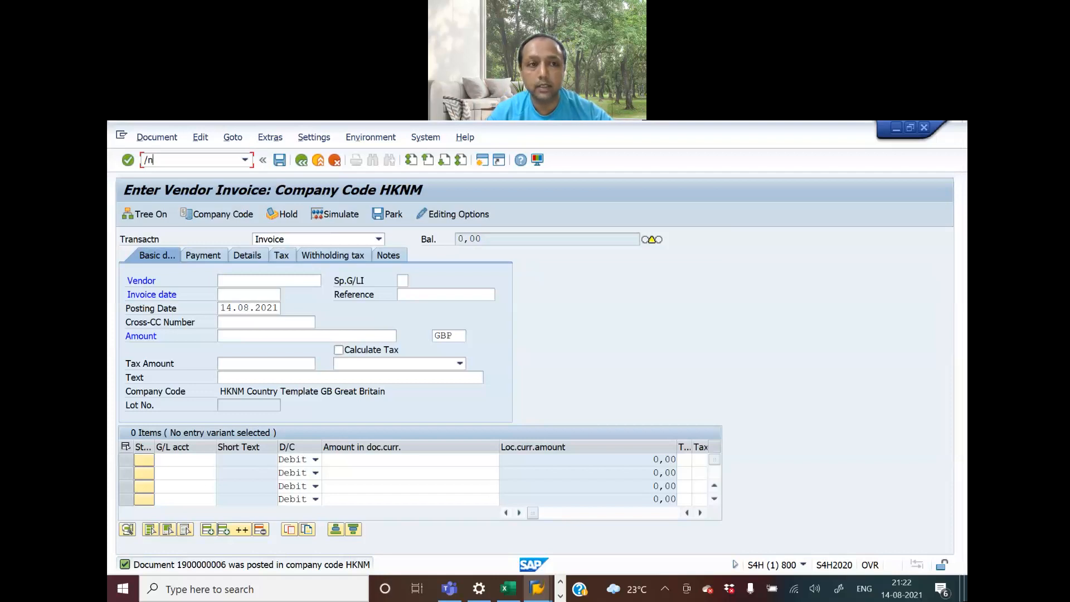
{"action": "type", "text": "fbl1n"}
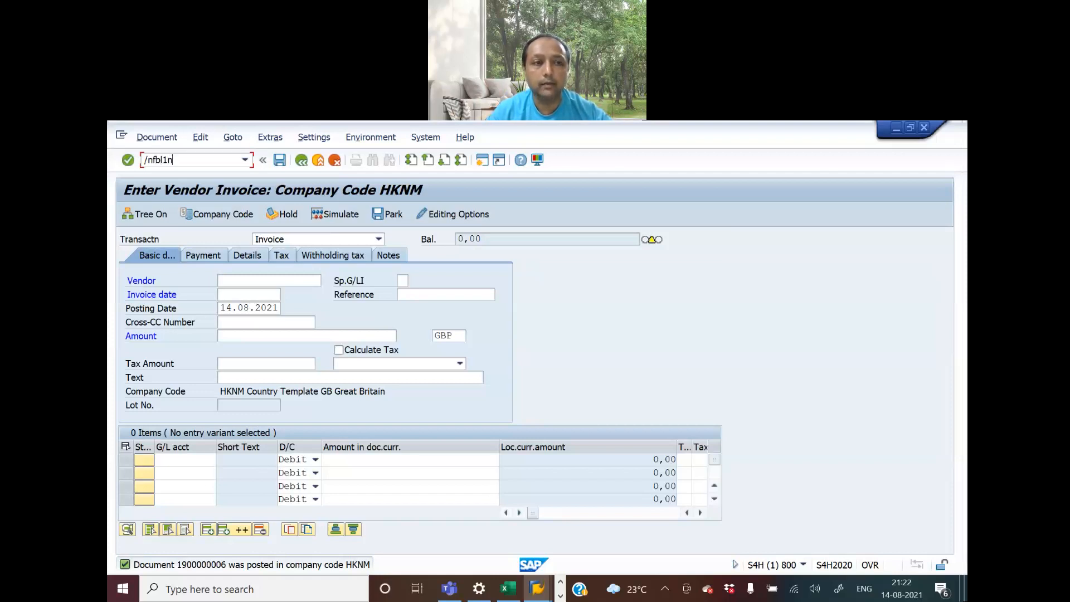
{"action": "key", "text": "Return"}
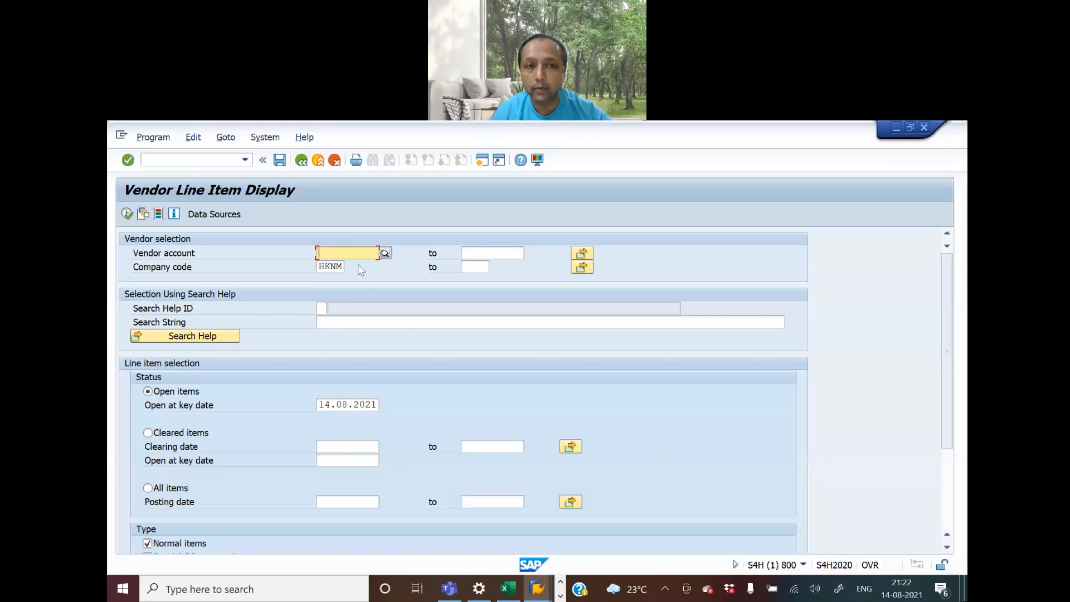
Look up the one-time vendor's account among company code HKNM's suppliers and display its open line items at key date 14.08.2021
{"action": "left_click", "coordinate": [384, 253]}
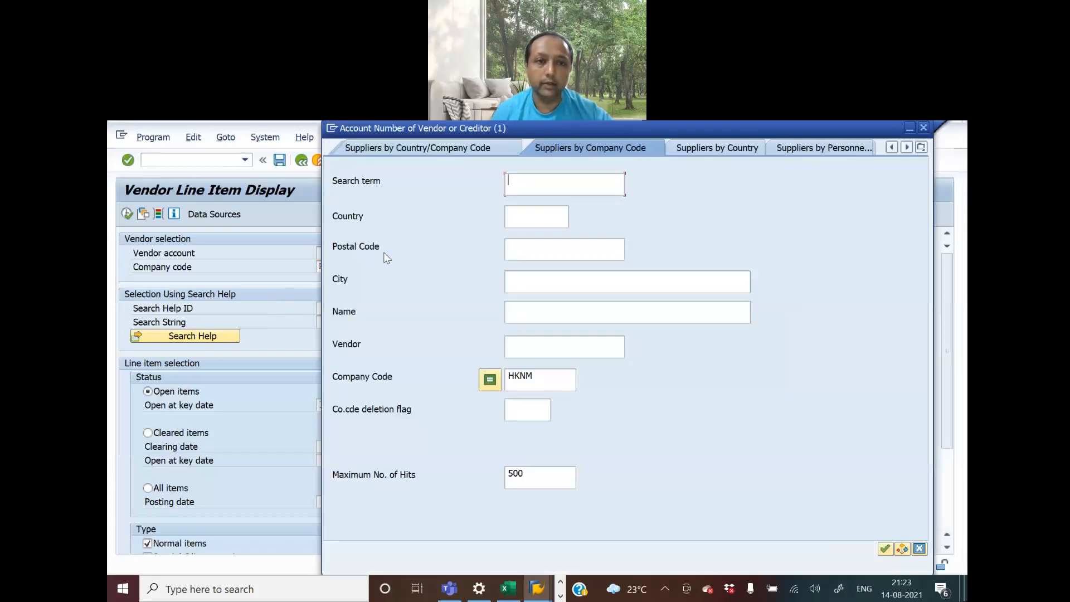
{"action": "key", "text": "Return"}
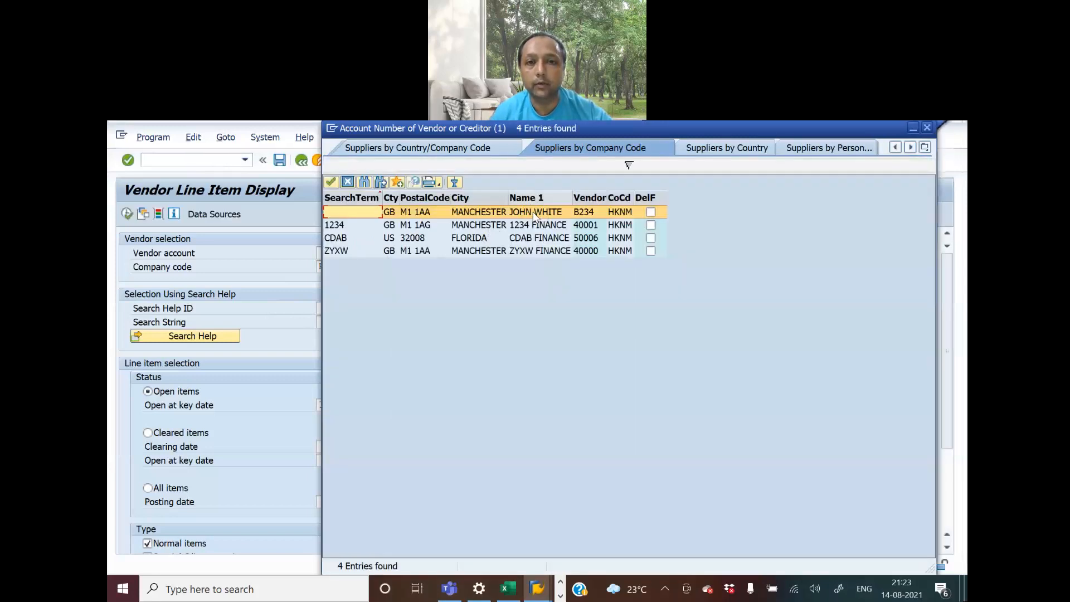
{"action": "double_click", "coordinate": [534, 214]}
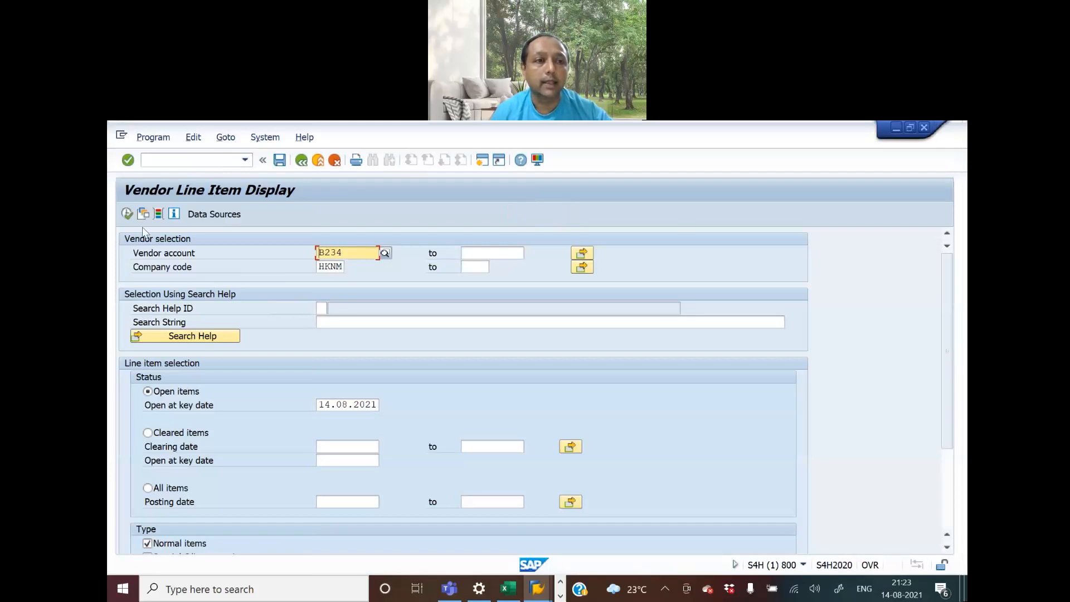
{"action": "left_click", "coordinate": [127, 214]}
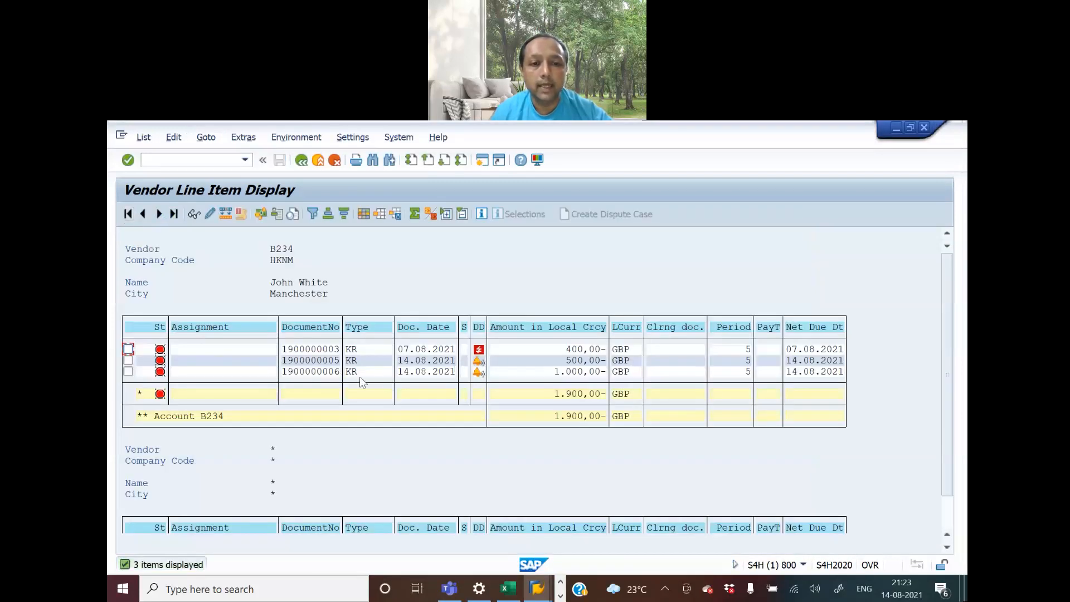
Check the one-time address data of the 1.000,00 GBP invoice line item and display the document's data entry view
{"action": "double_click", "coordinate": [316, 372]}
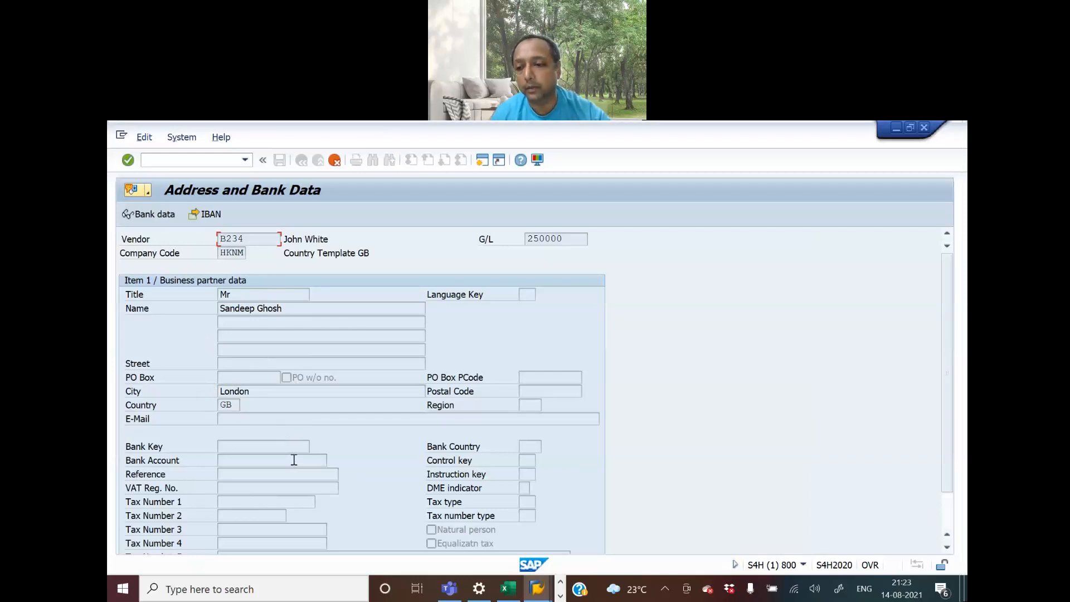
{"action": "left_click", "coordinate": [335, 161]}
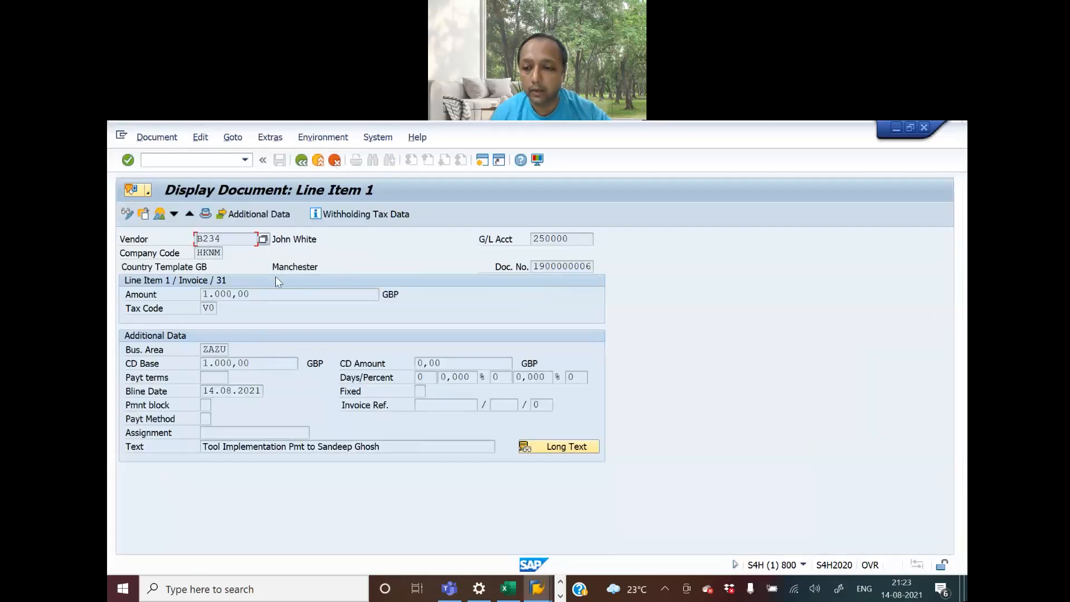
{"action": "left_click", "coordinate": [159, 215]}
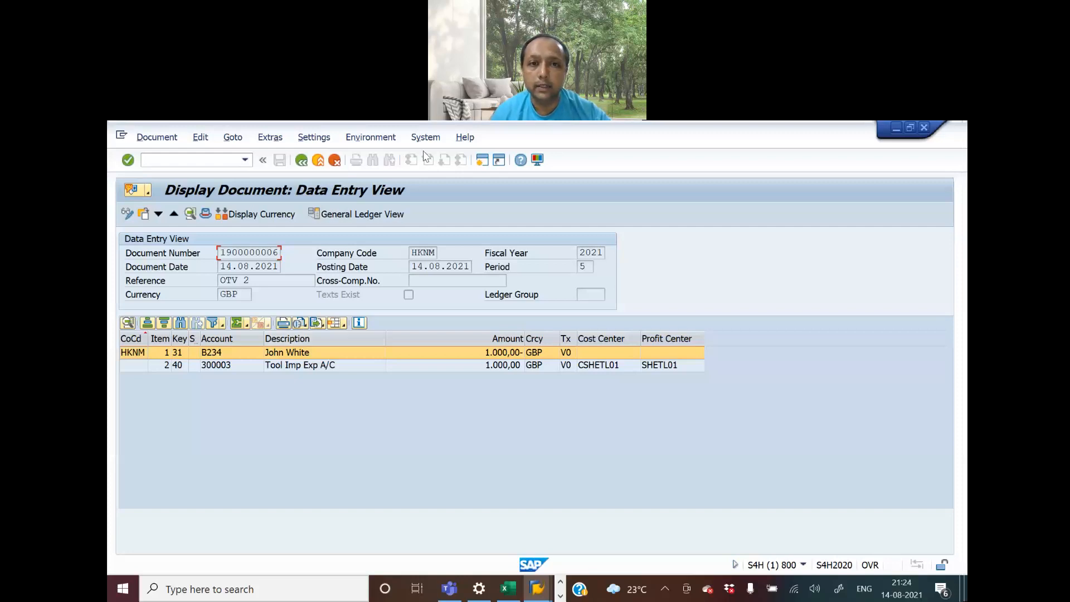
{"action": "left_click", "coordinate": [282, 137]}
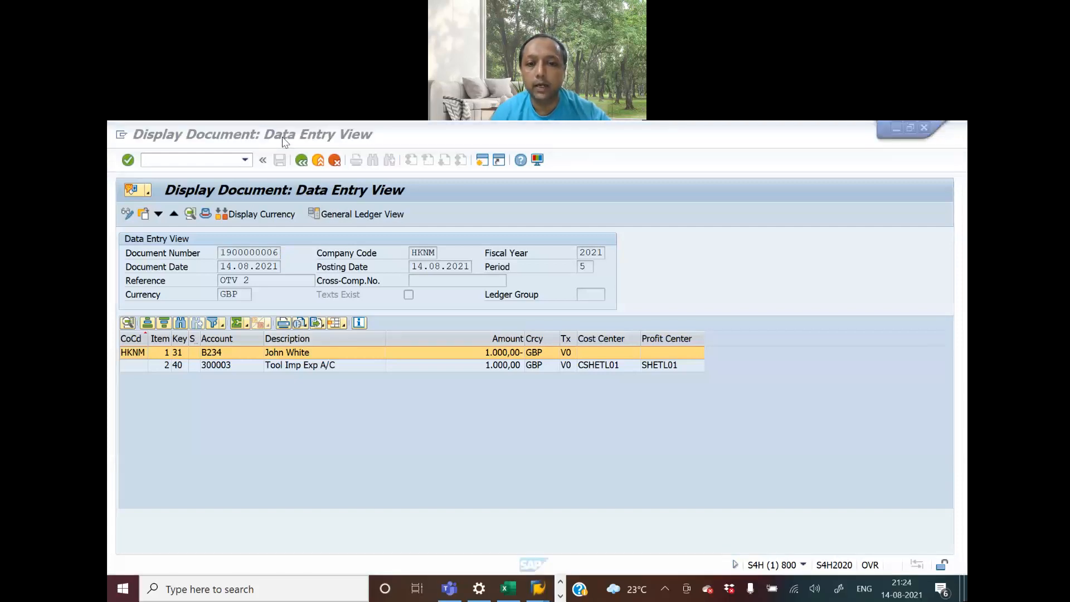